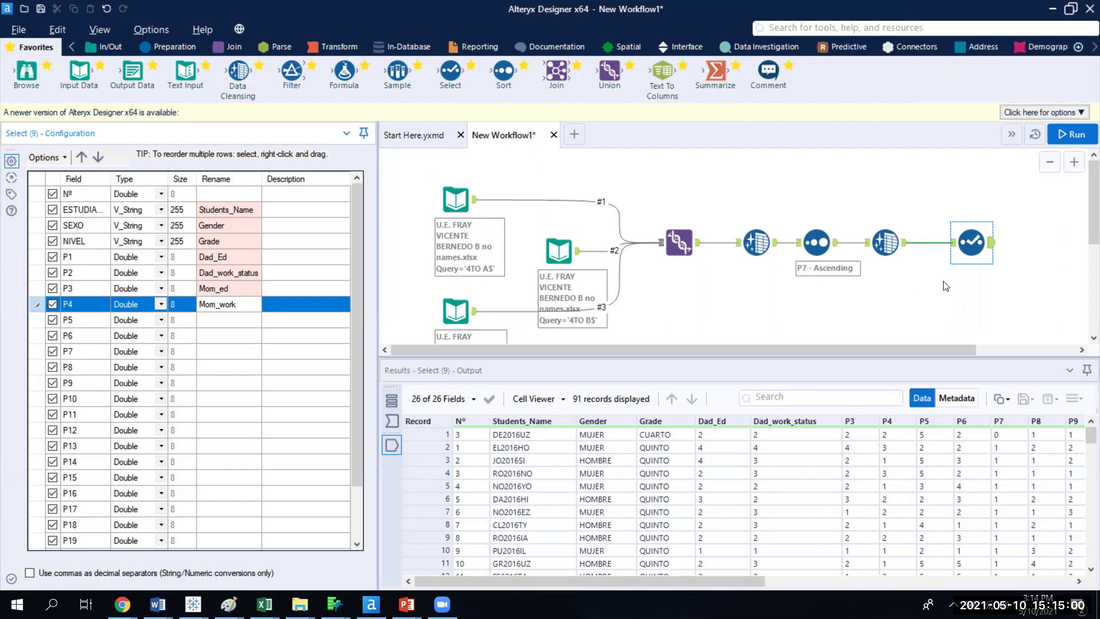
- Commit Mom_work as P4's new name and view the Select tool's incoming data with original headers
left_click(969, 247)
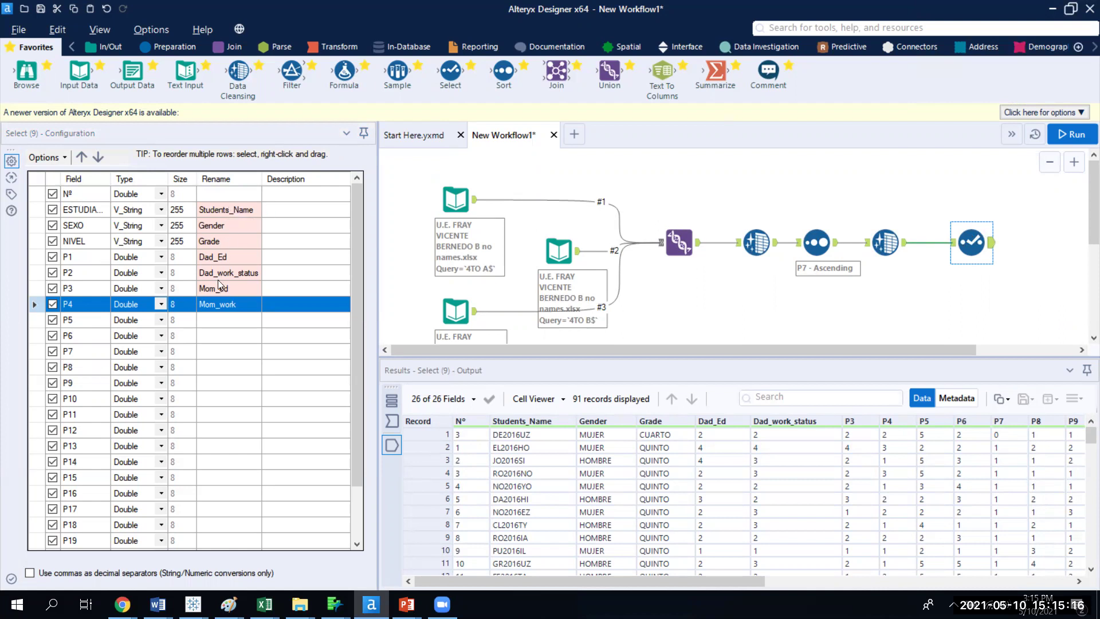
left_click(952, 244)
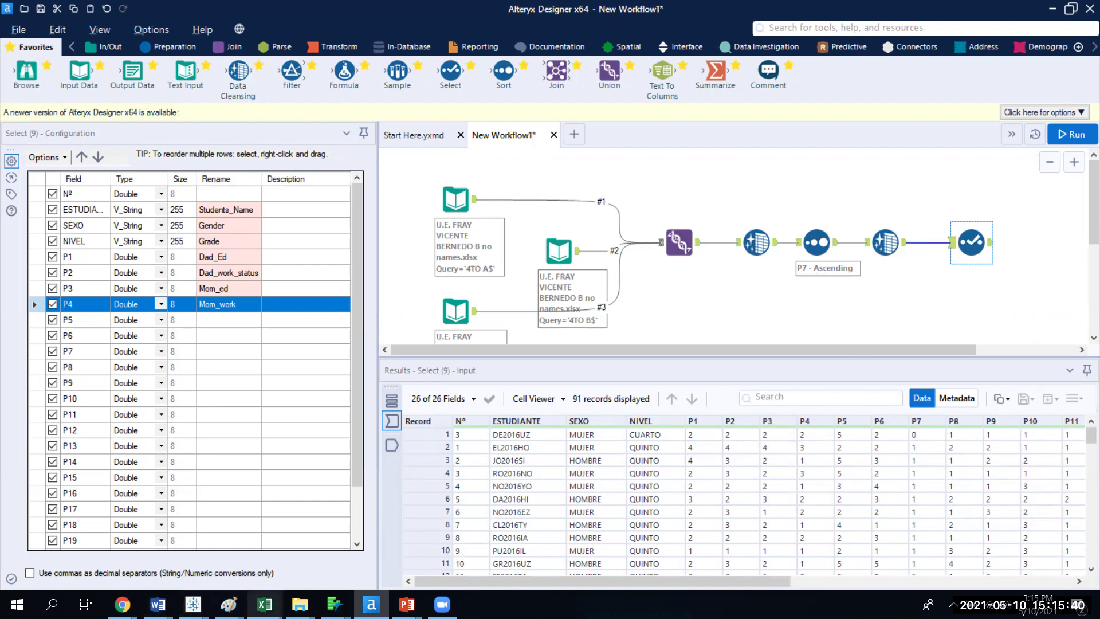
- Show Source_for_rename in a narrow Excel window beside Alteryx, scrolled to the top of 28-2019
left_click(264, 604)
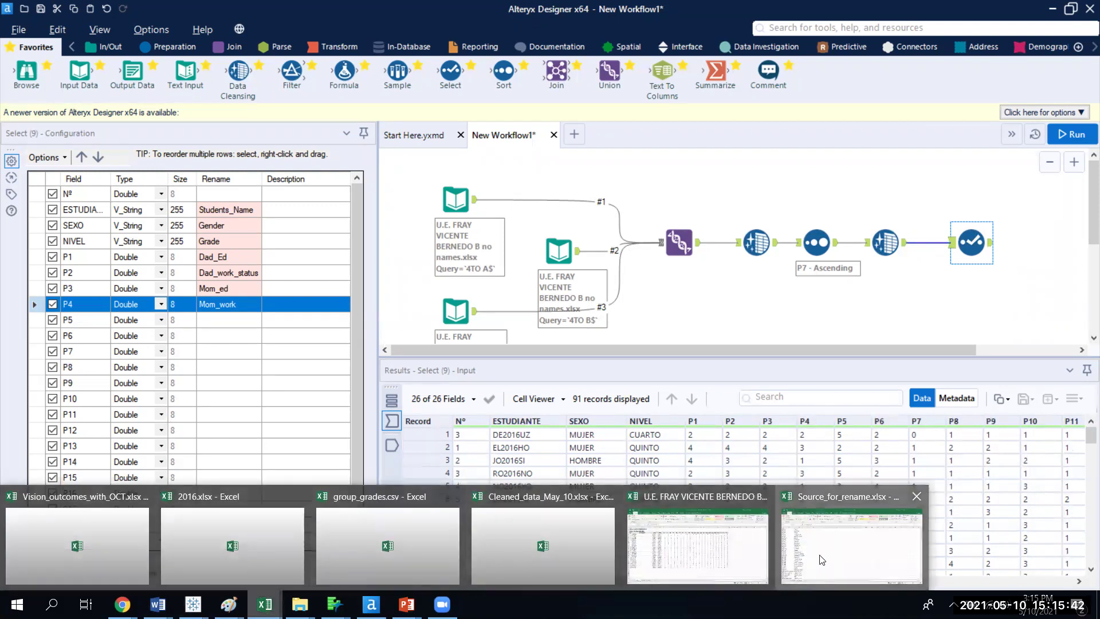
left_click(821, 559)
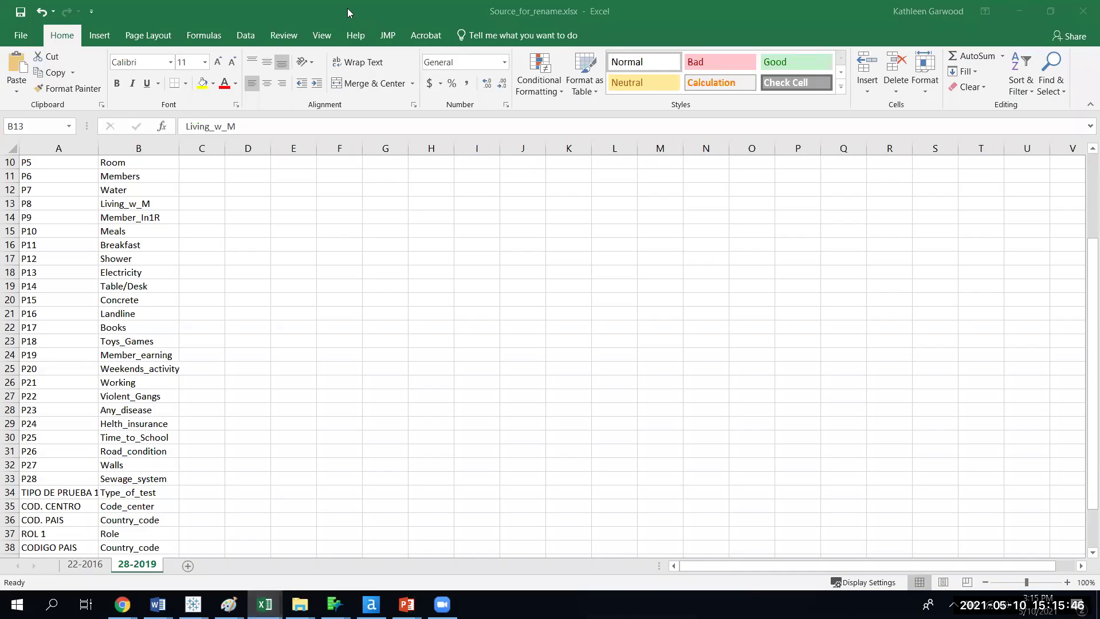
double_click(650, 19)
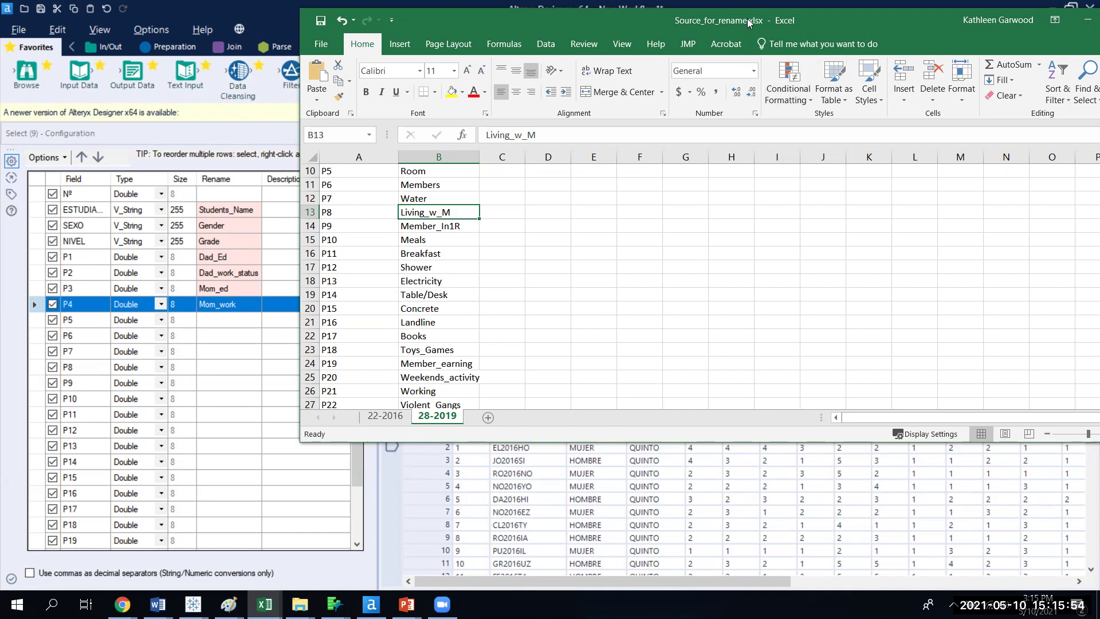
left_click_drag(747, 21, 629, 74)
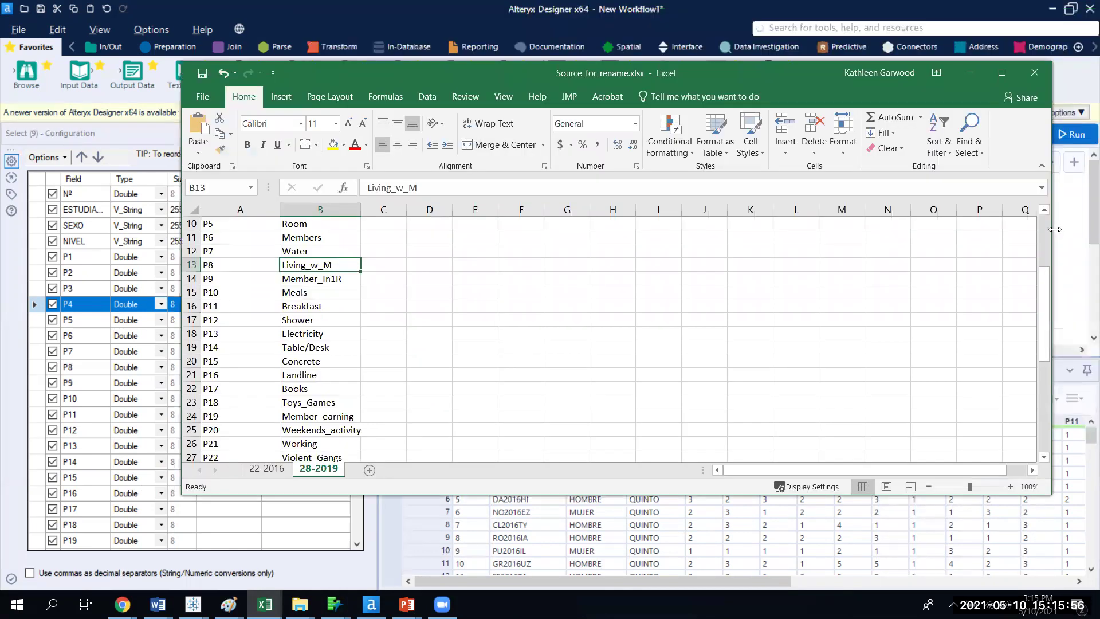
left_click_drag(1055, 230, 532, 230)
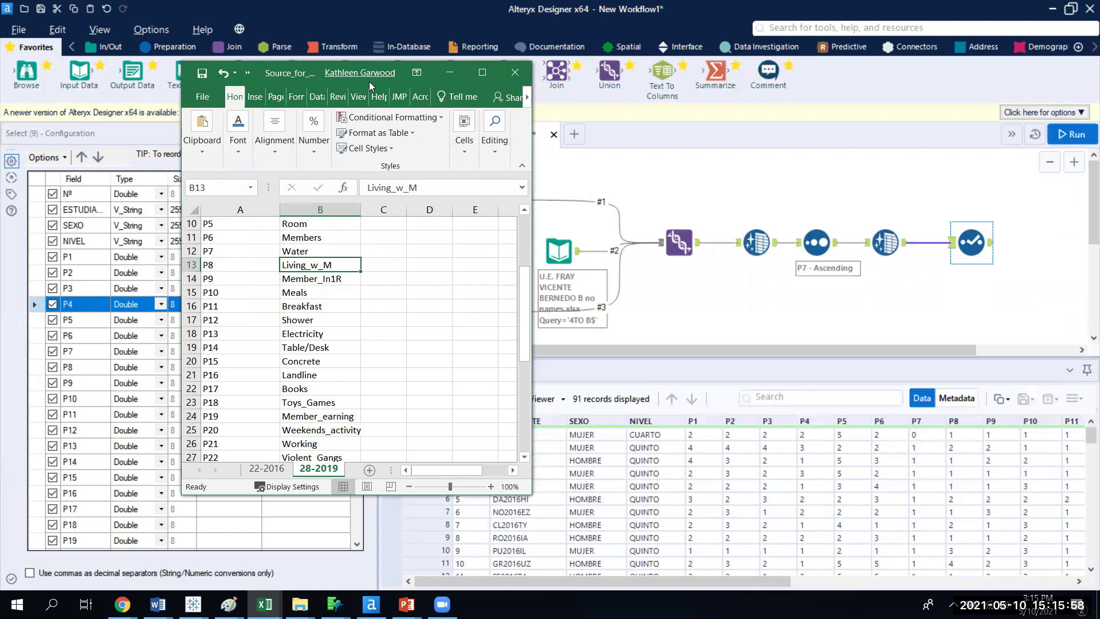
left_click_drag(429, 73, 694, 41)
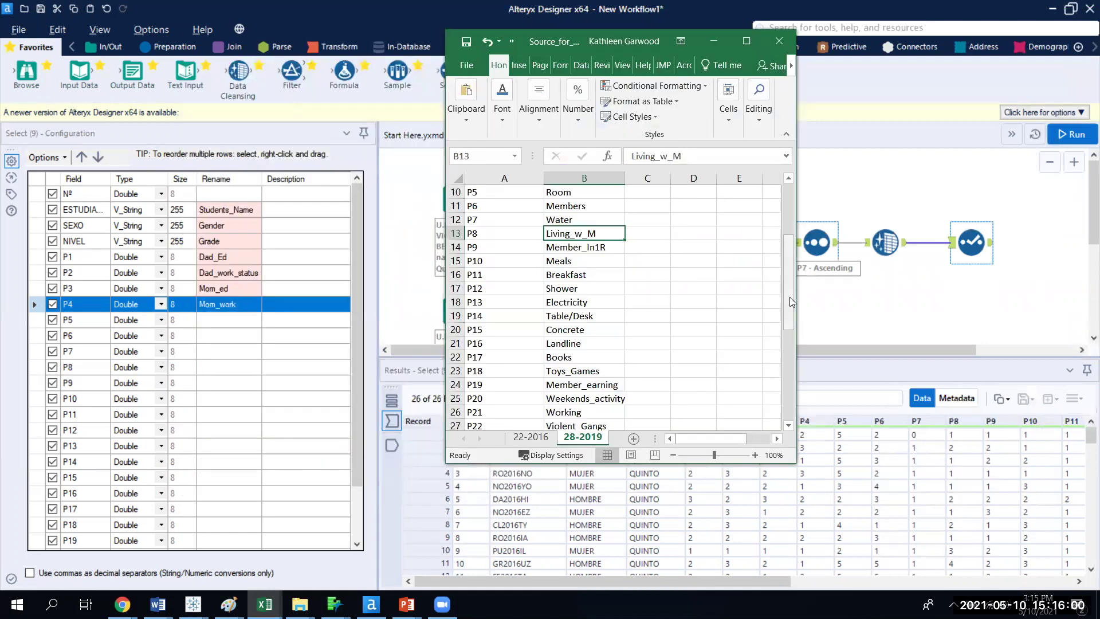
left_click_drag(789, 297, 804, 198)
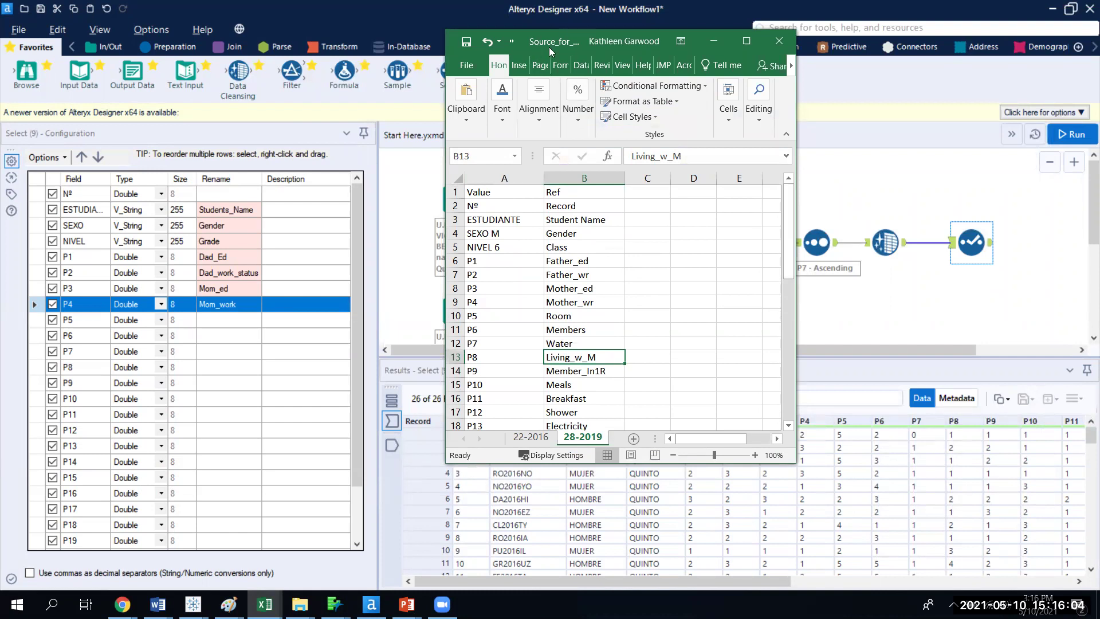
- On the 22-2016 sheet, change the B3 header name to Student_Name
left_click(530, 436)
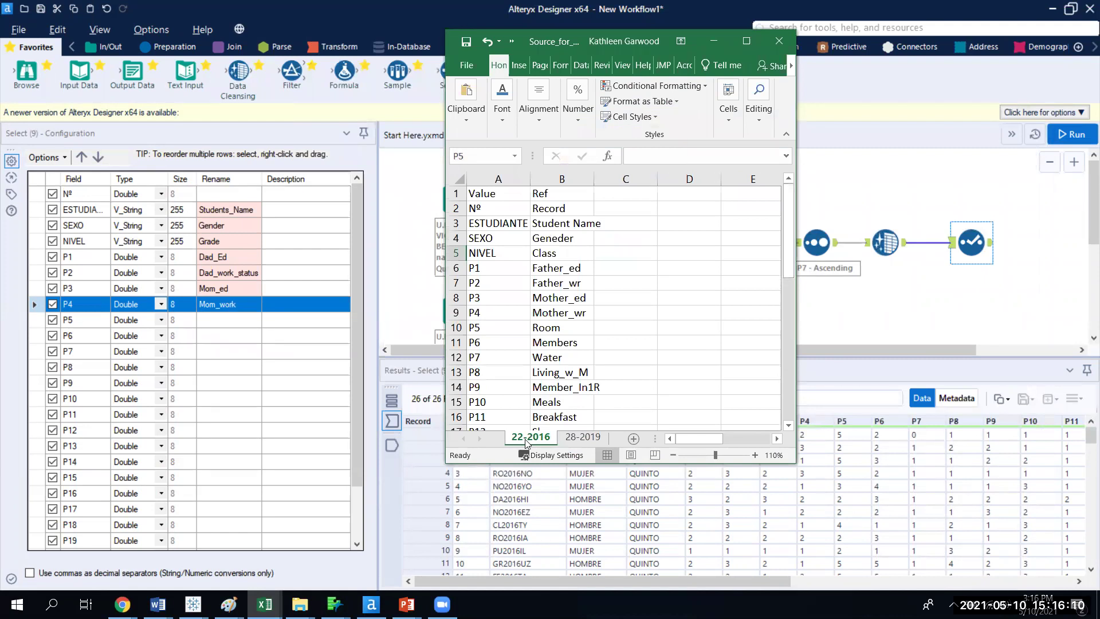
left_click(580, 438)
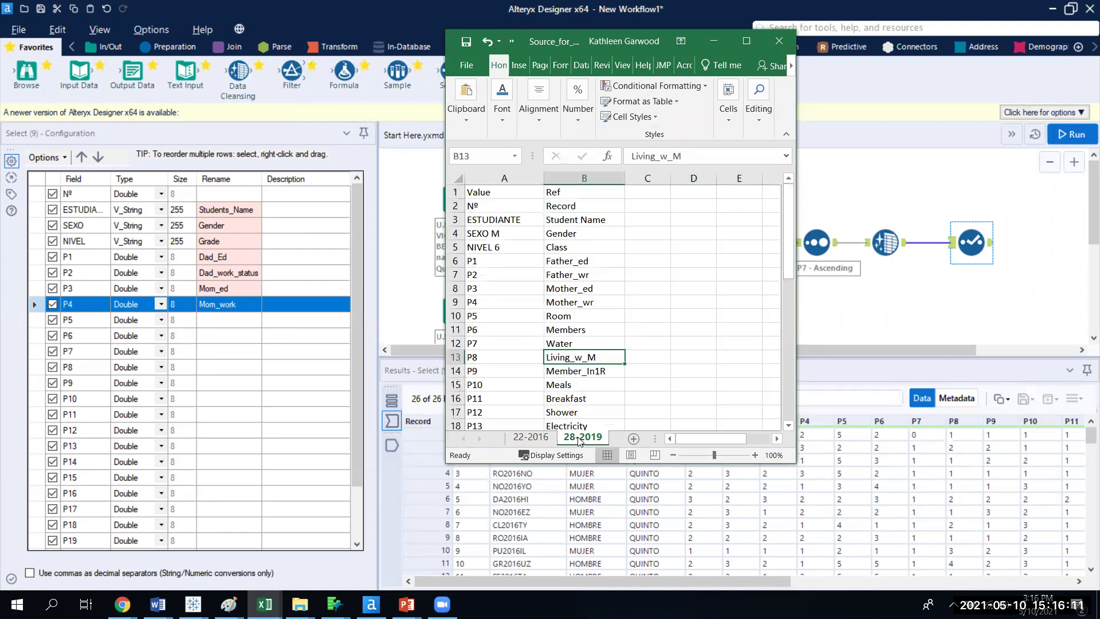
left_click(529, 438)
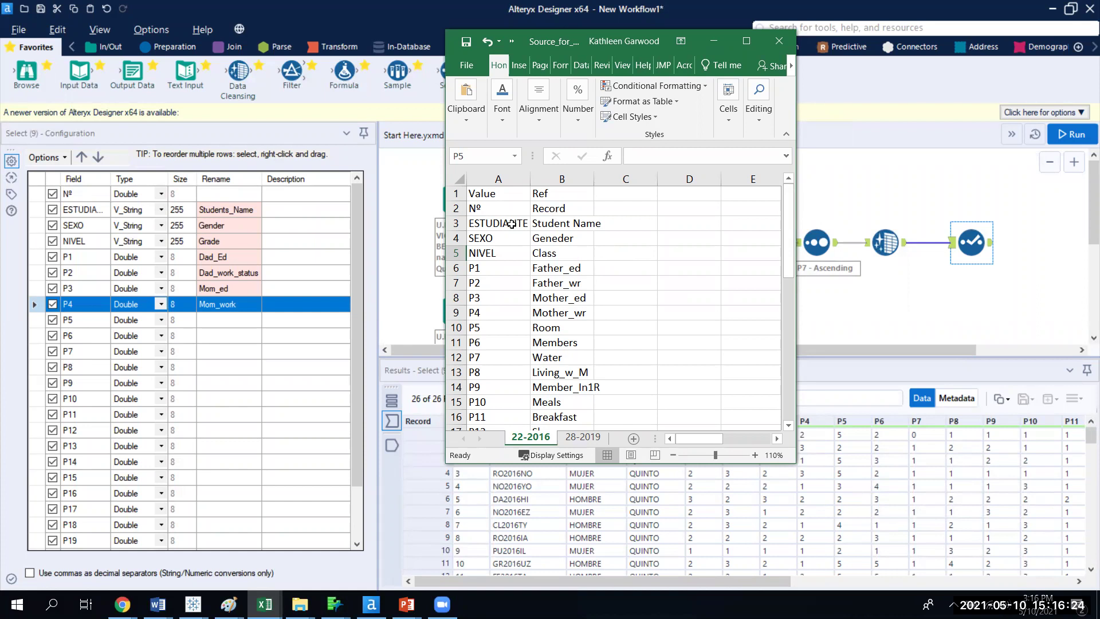
left_click(569, 224)
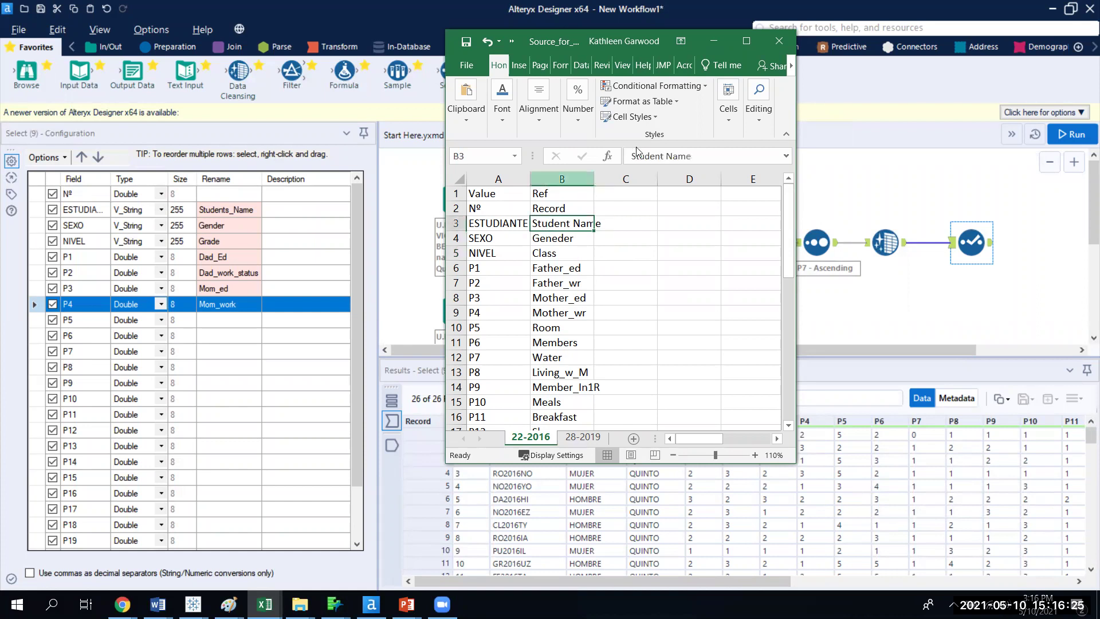
left_click(667, 156)
type("_")
key("Delete")
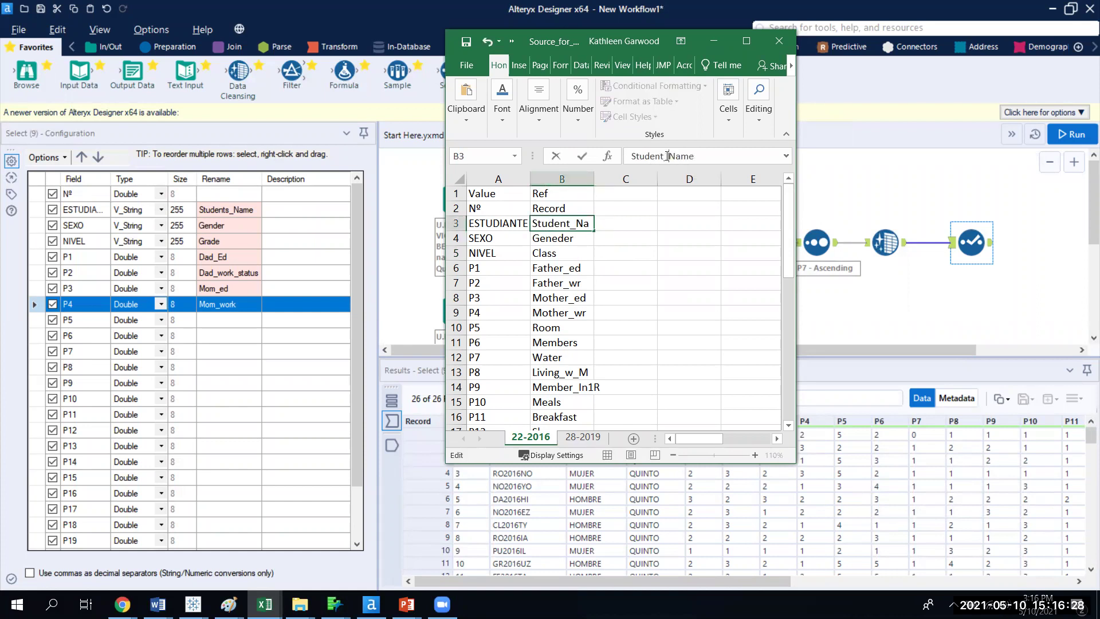
key("ctrl+Return")
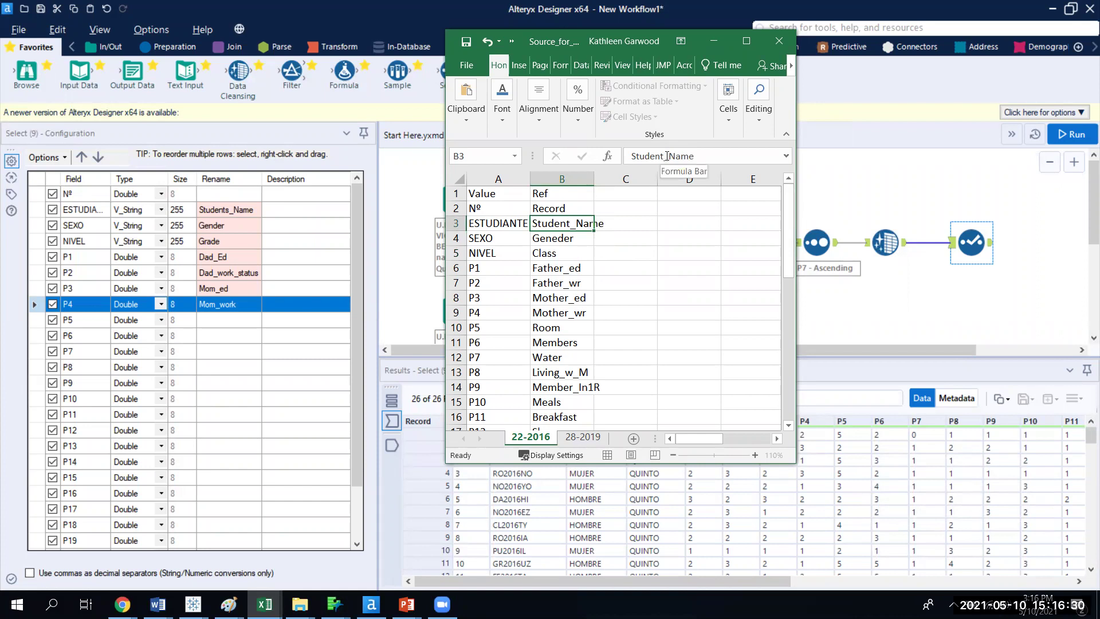
- Correct B4 from Geneder to Gender and check the Mother_ed entry
key("Down")
left_click(653, 156)
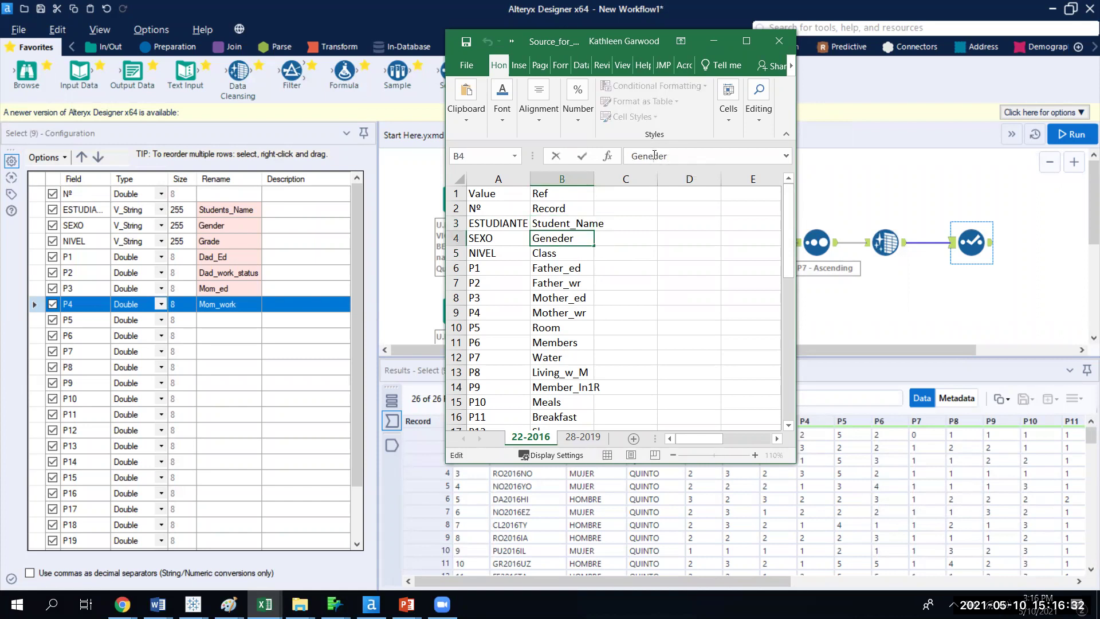
key("BackSpace")
key("Return")
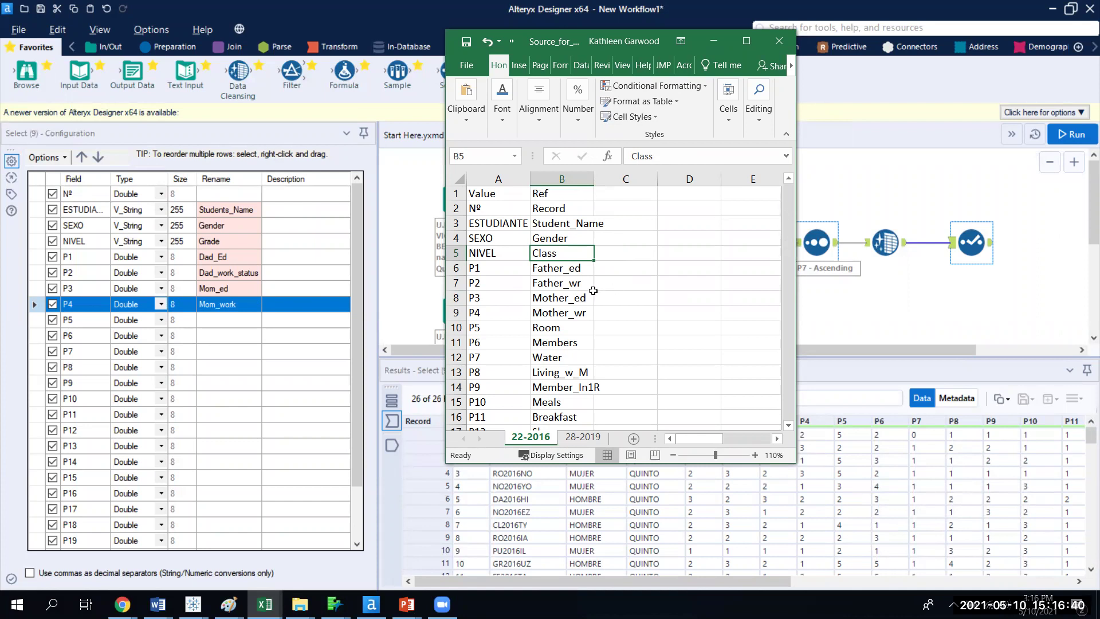
left_click(573, 295)
left_click_drag(788, 240, 772, 206)
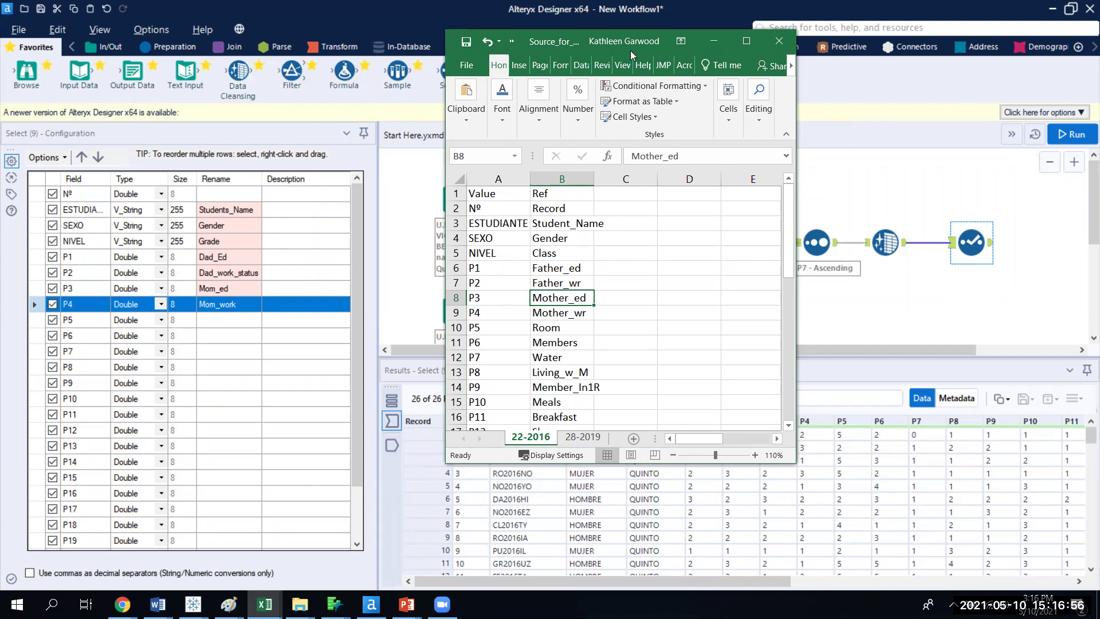
- Save the workbook under This PC, replacing the existing Source_for_rename.xlsx, and close it
left_click(464, 65)
left_click(472, 190)
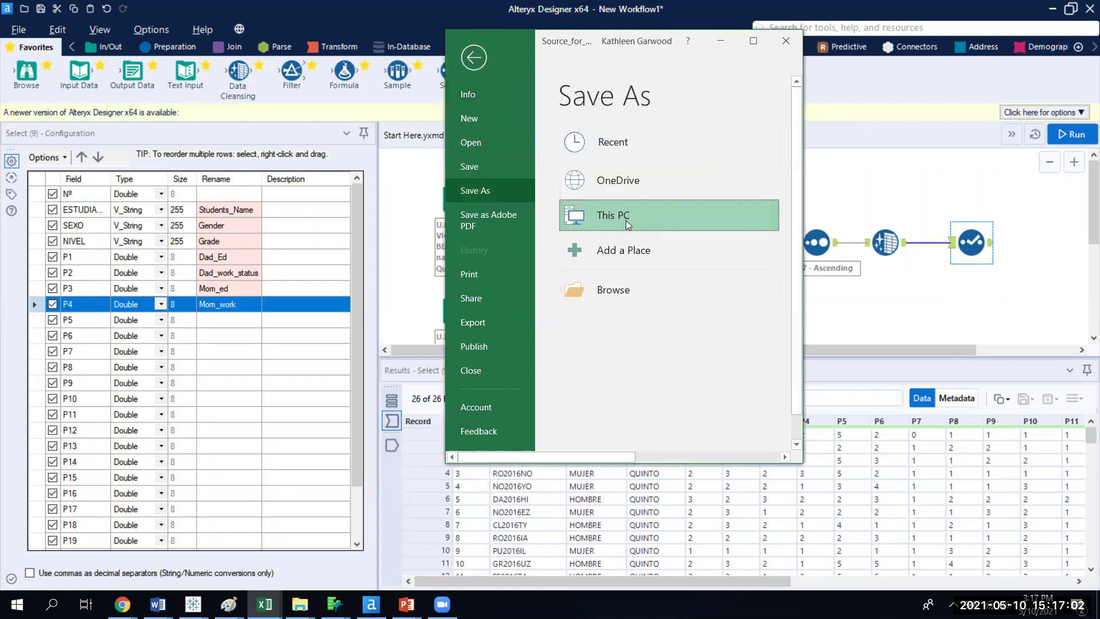
double_click(626, 220)
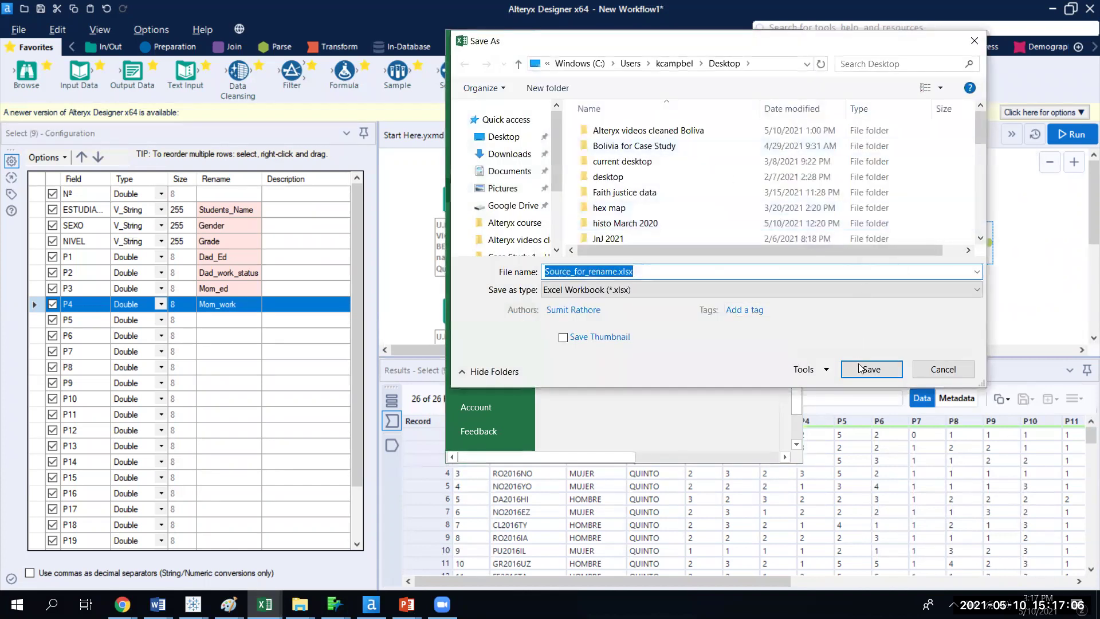
left_click(879, 377)
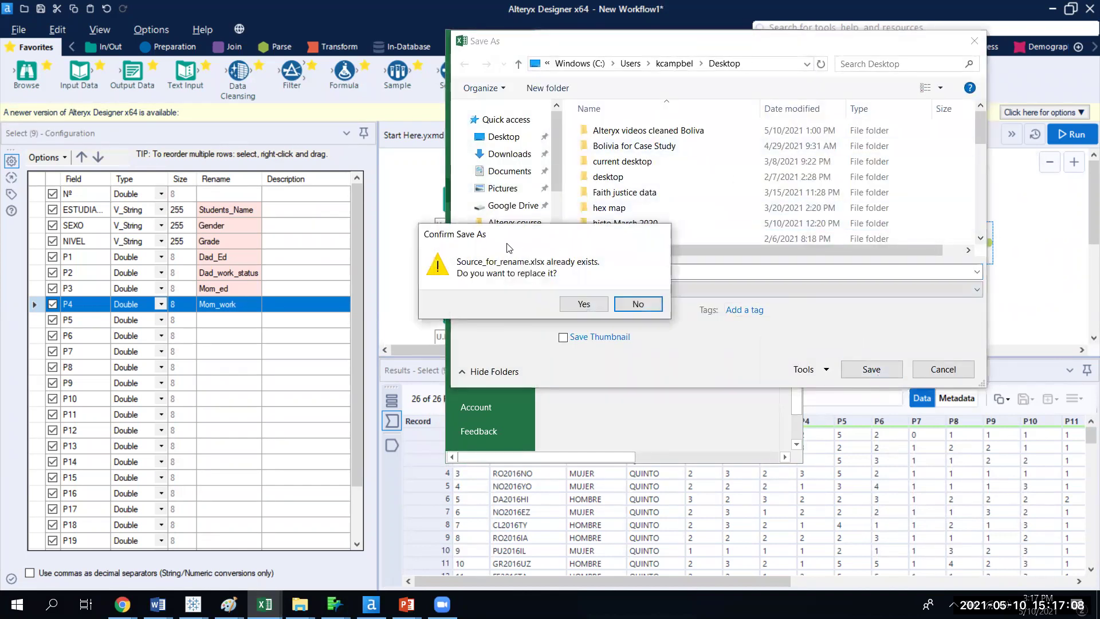
left_click(582, 303)
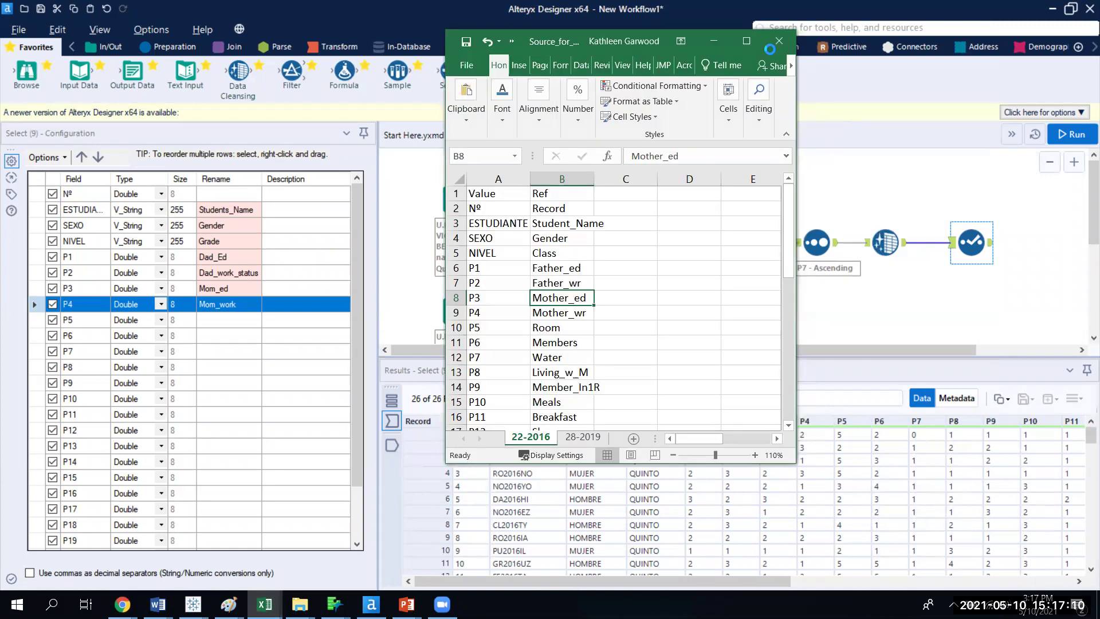
left_click(778, 41)
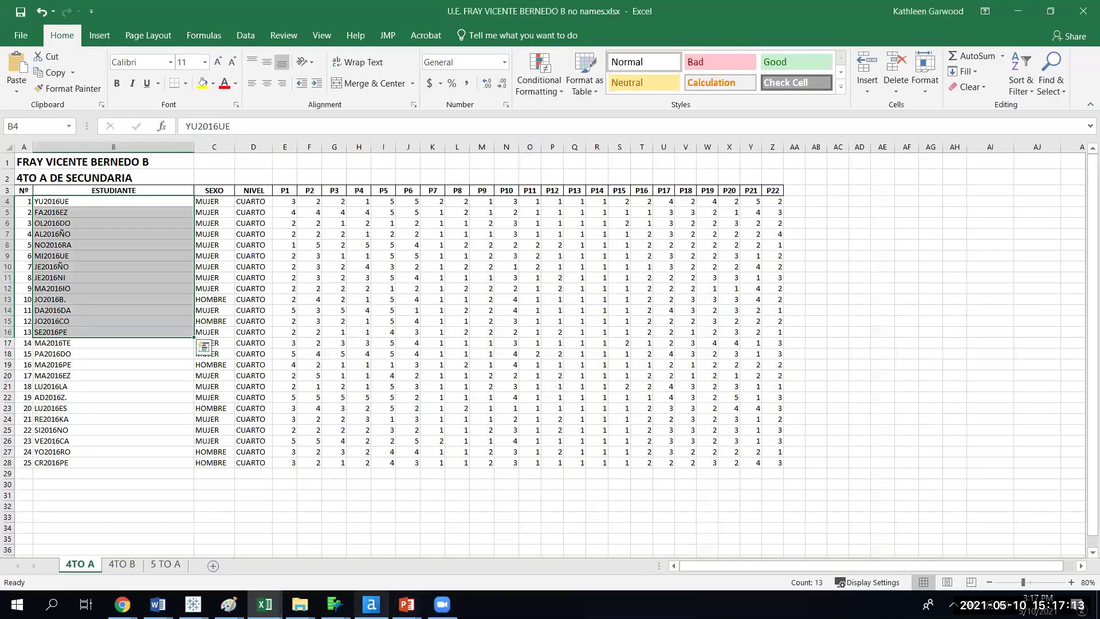
- Delete the Select tool and drag Dynamic Rename, found by searching 'Dynami', after Data Cleansing
left_click(371, 604)
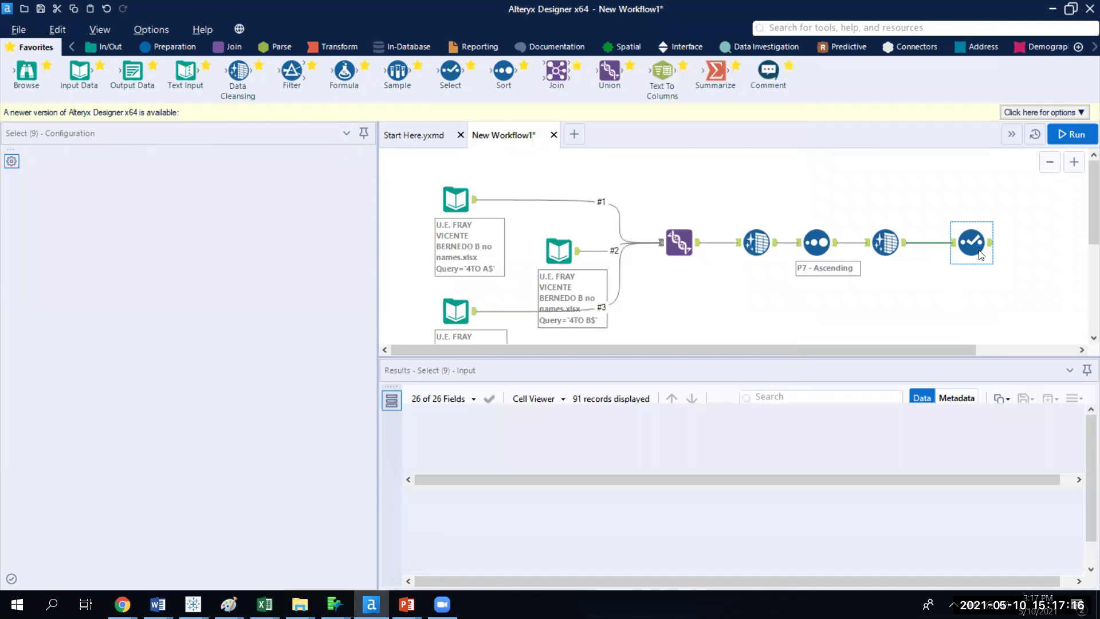
key("Delete")
left_click(904, 247)
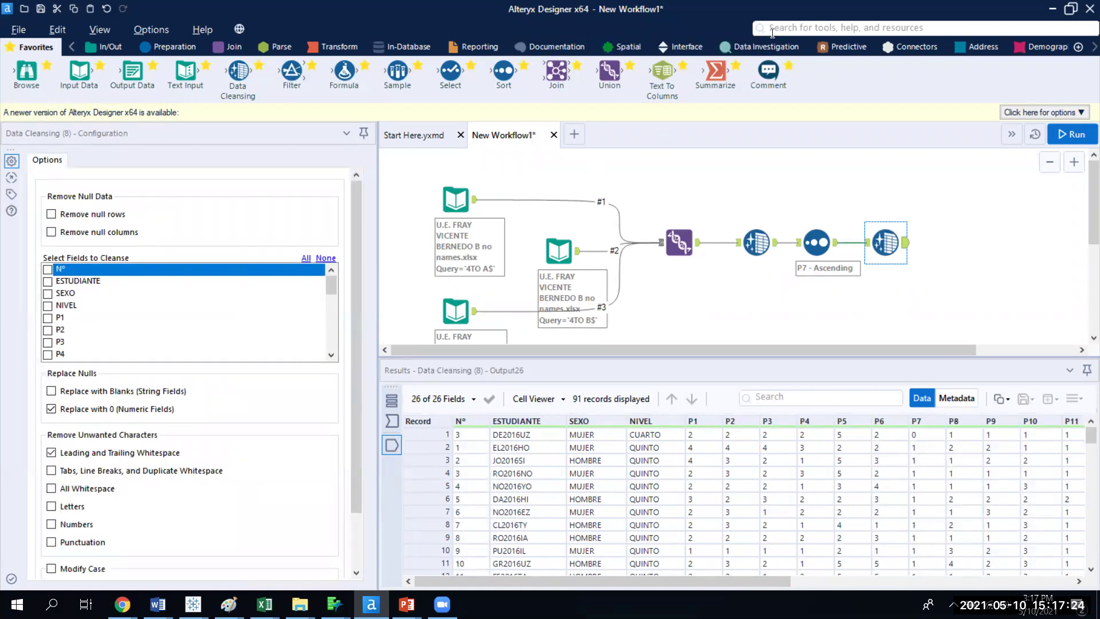
left_click(810, 32)
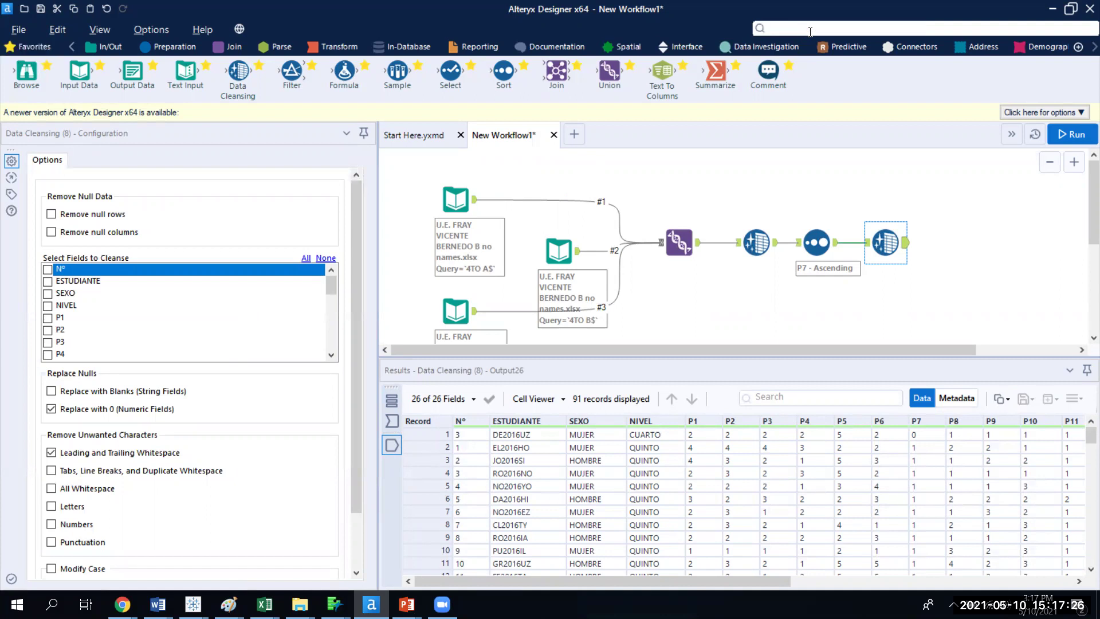
type("Dy")
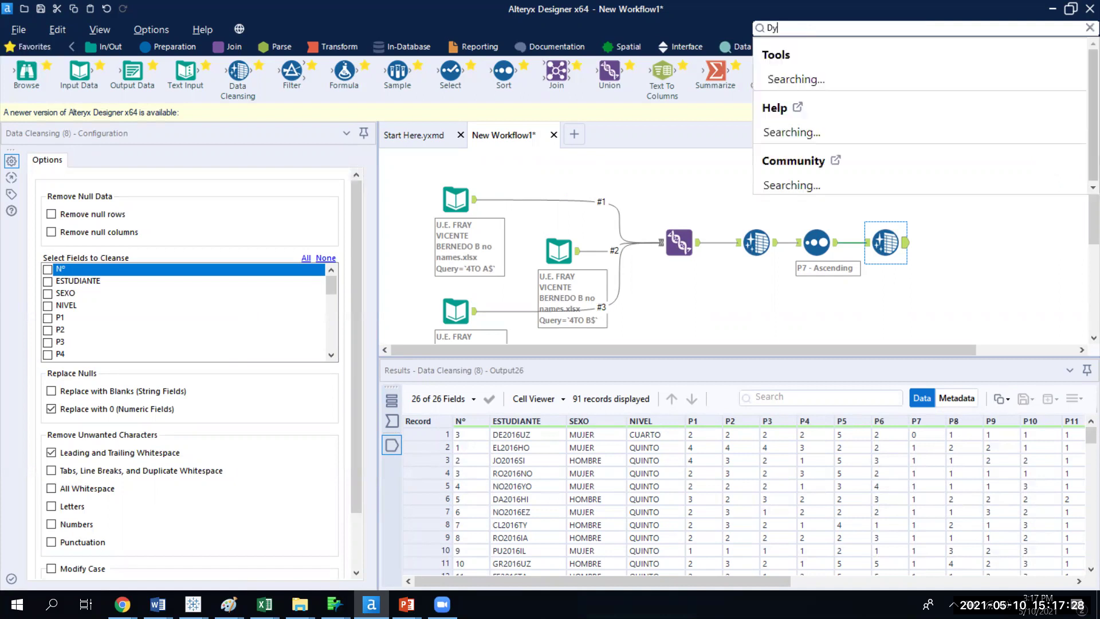
type("namic")
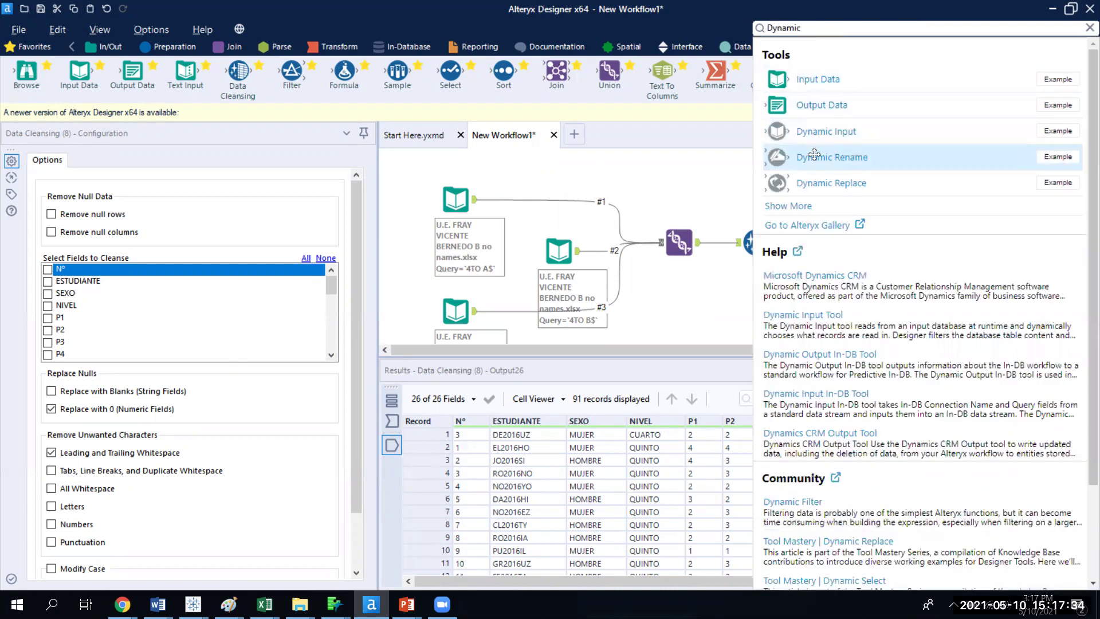
left_click_drag(814, 155, 964, 252)
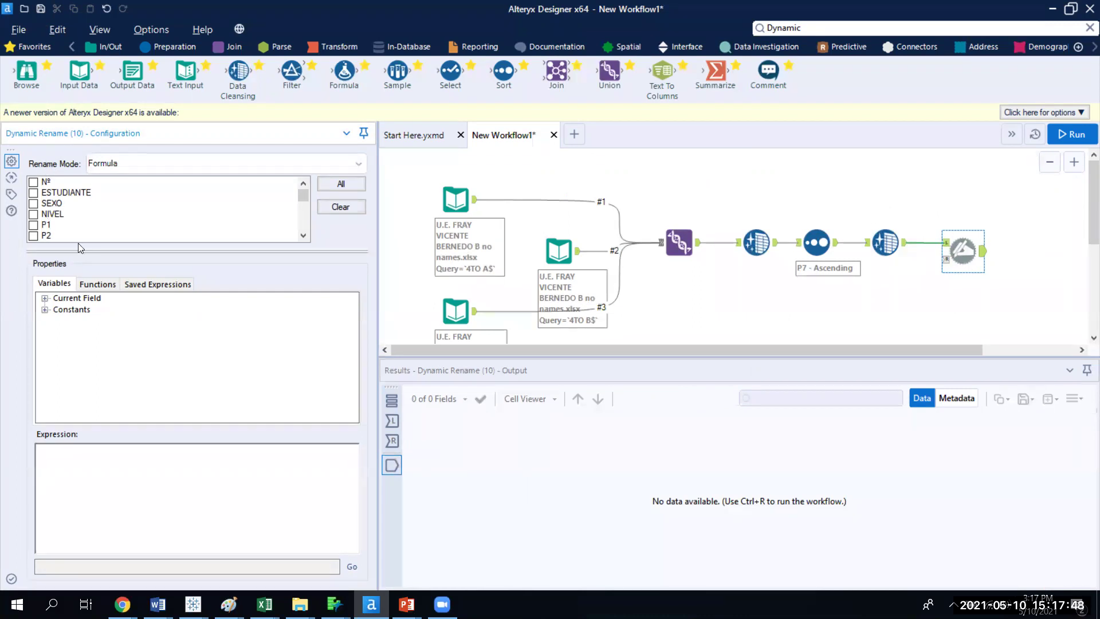
- Place an Input Data tool from the Favorites bar on the canvas below Dynamic Rename
scroll(307, 229, "down", 2)
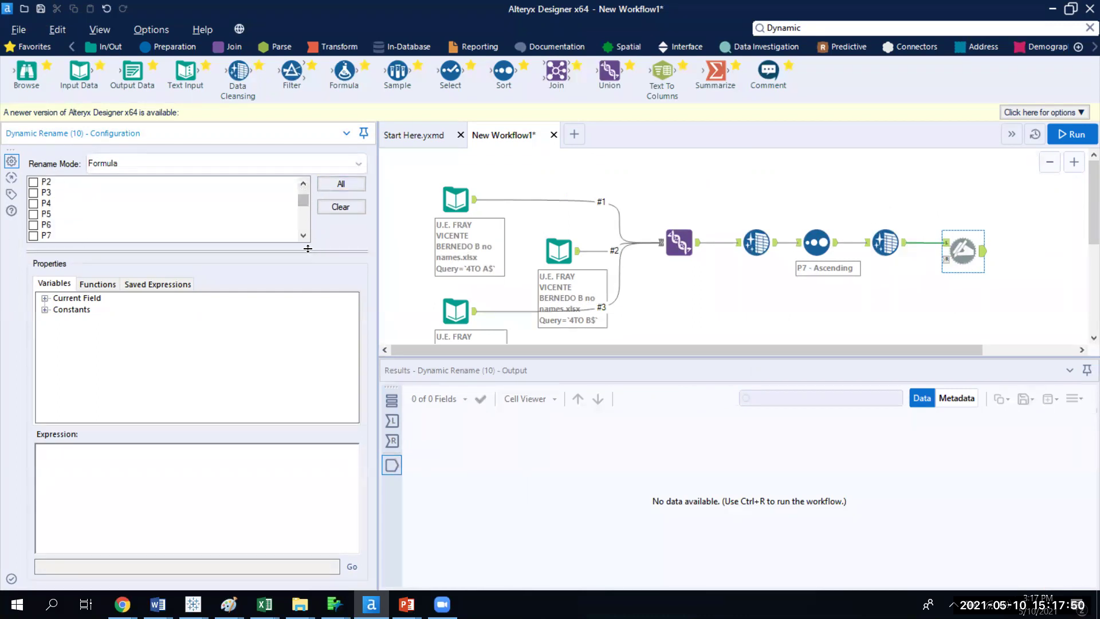
left_click_drag(84, 73, 884, 295)
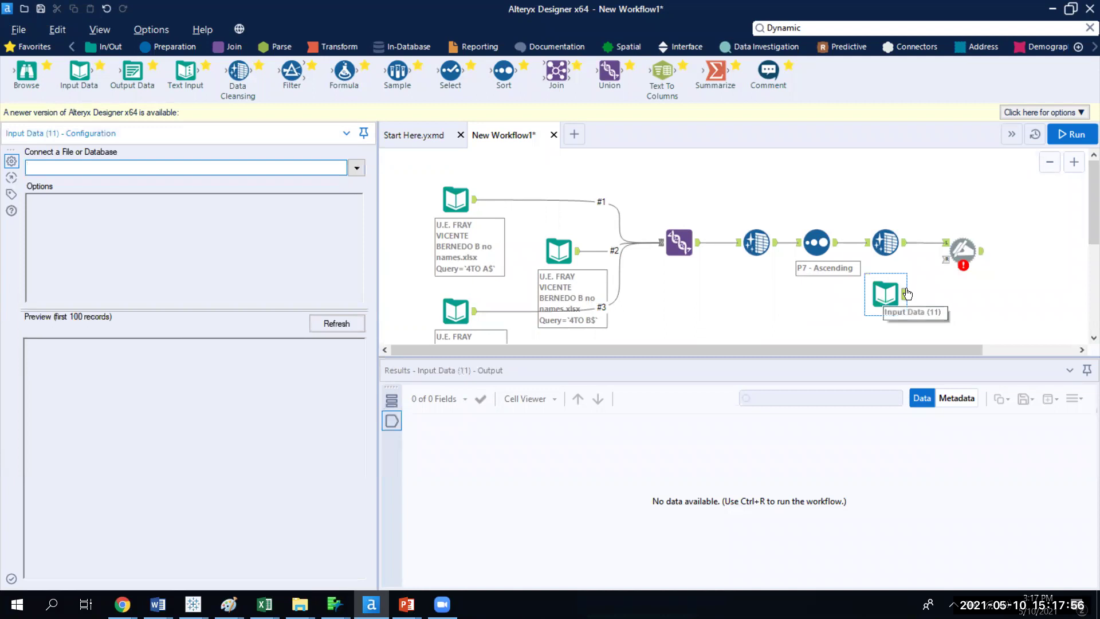
- Connect the new input to sheet 22-2016 of Source_for_rename.xlsx as a Microsoft Excel .xlsx file
left_click(357, 168)
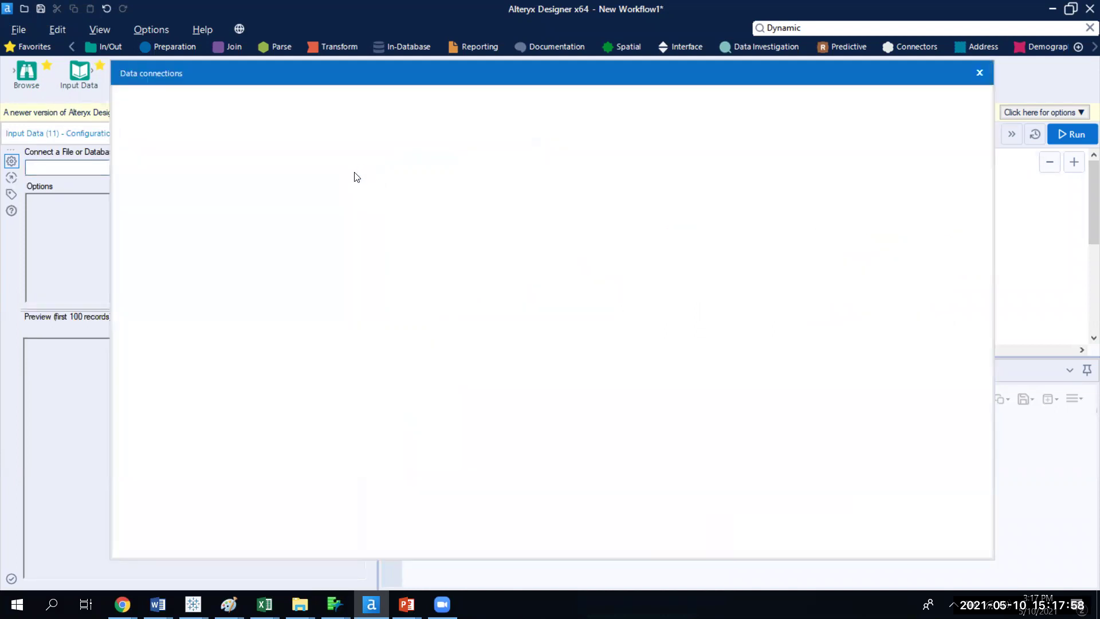
left_click(169, 159)
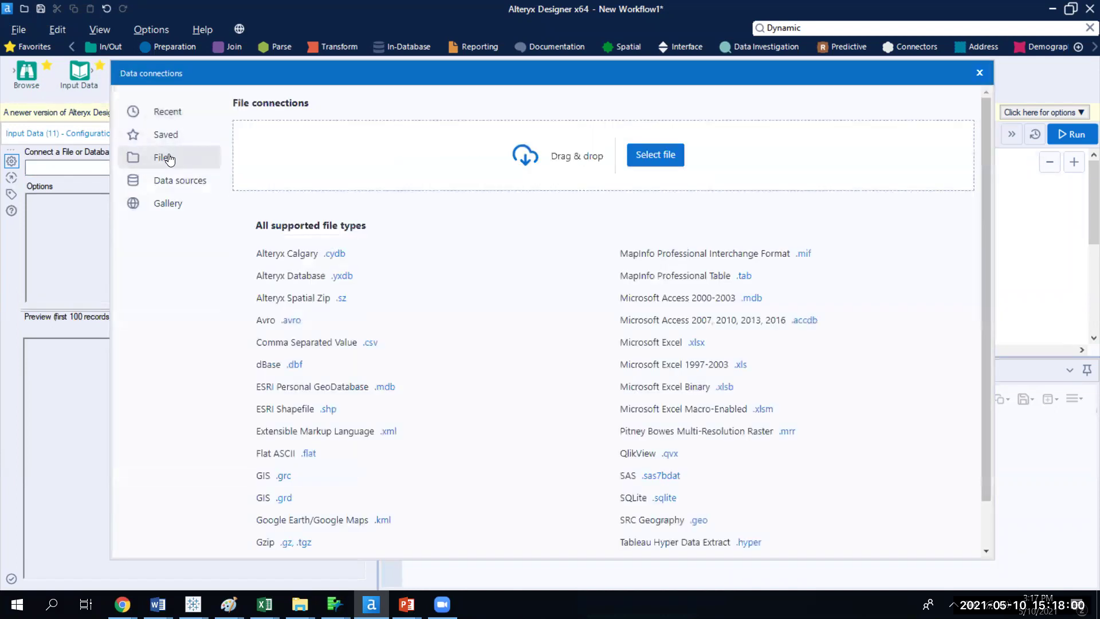
left_click(696, 343)
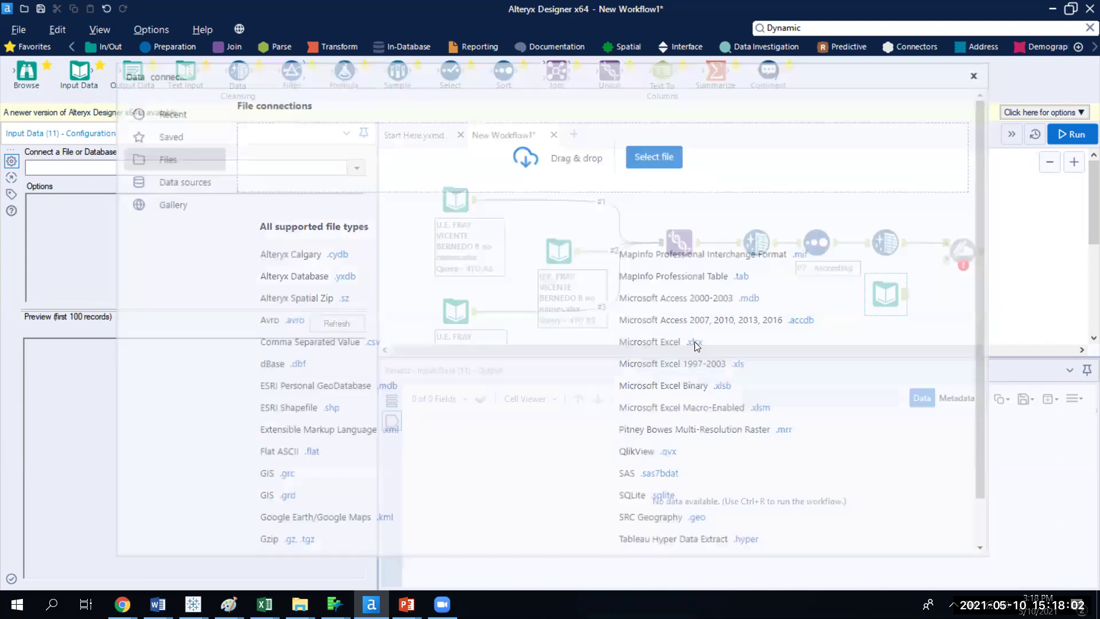
double_click(217, 120)
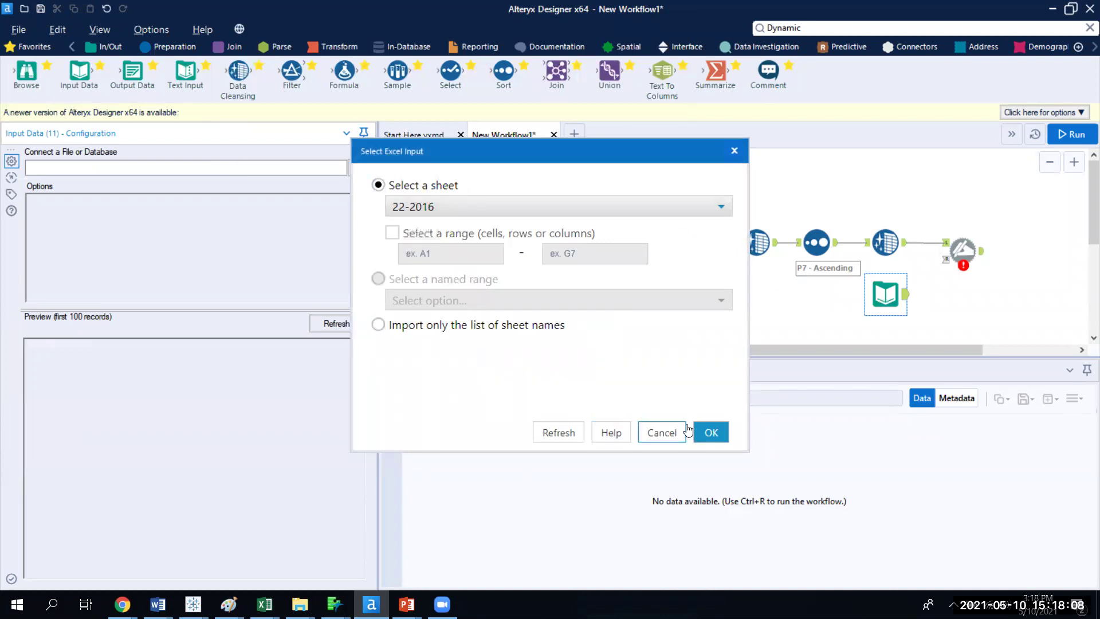
left_click(706, 434)
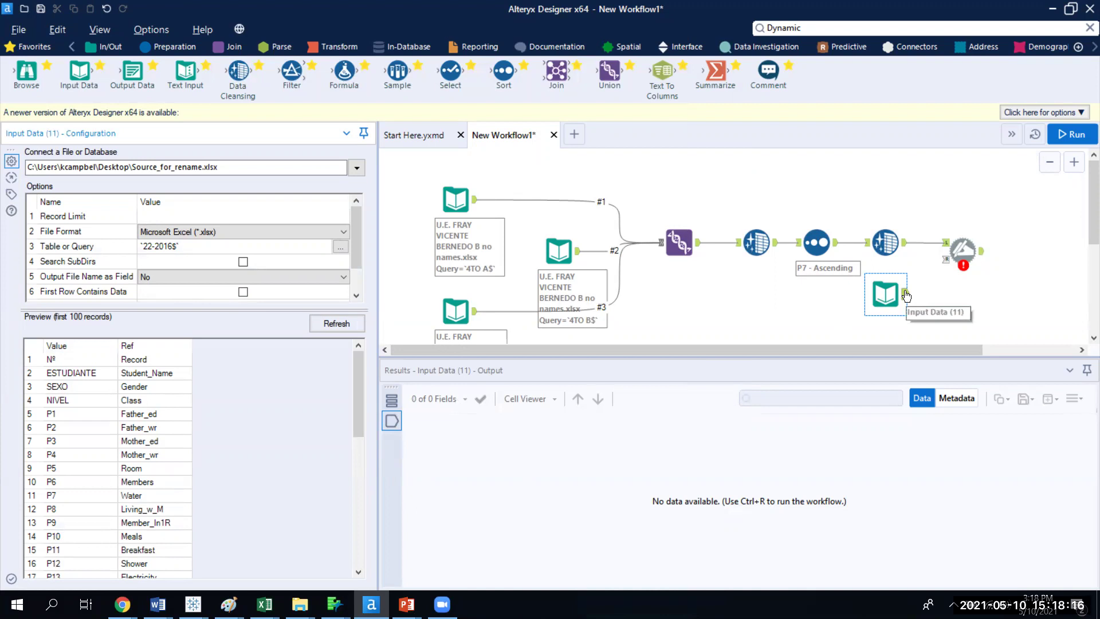
- Wire the Excel input into Dynamic Rename's right anchor and bring up its Rename Mode choices
left_click_drag(905, 295, 944, 263)
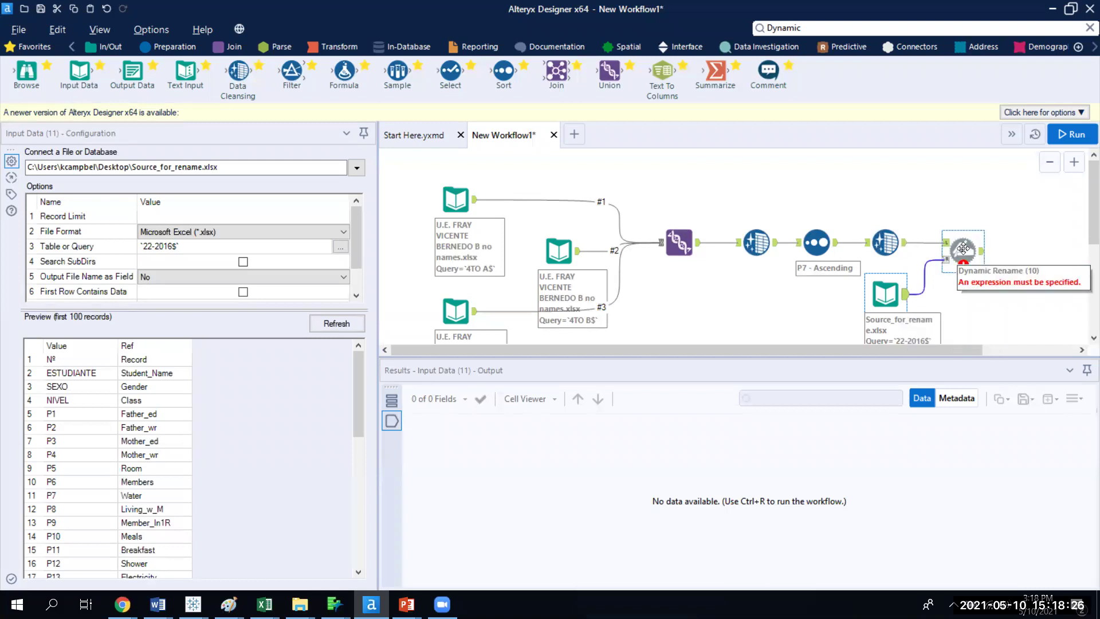
left_click(962, 249)
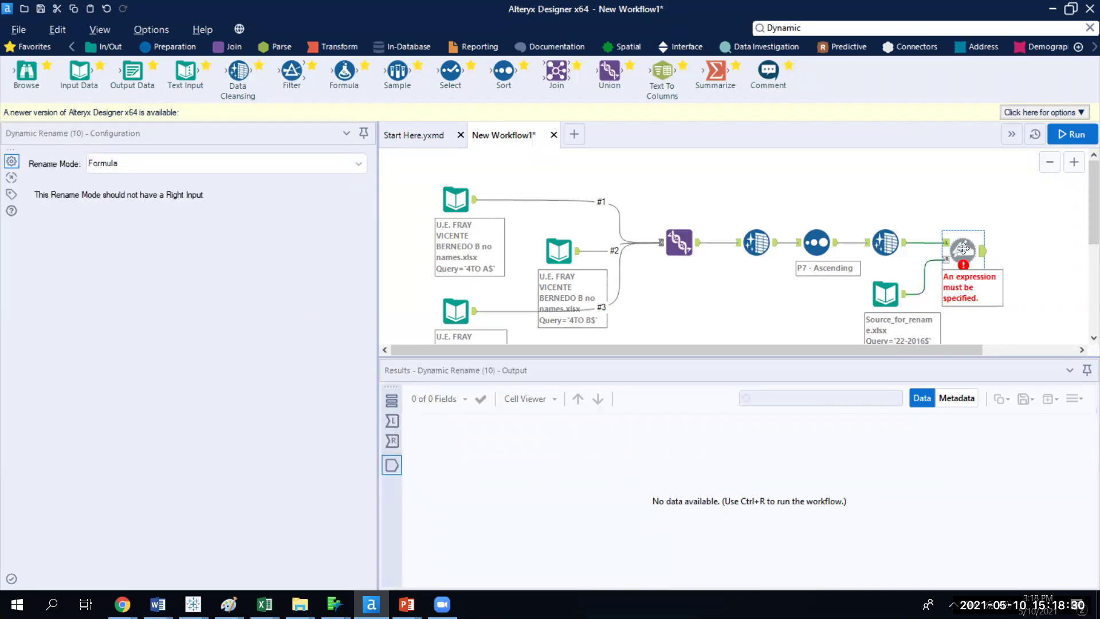
left_click(234, 162)
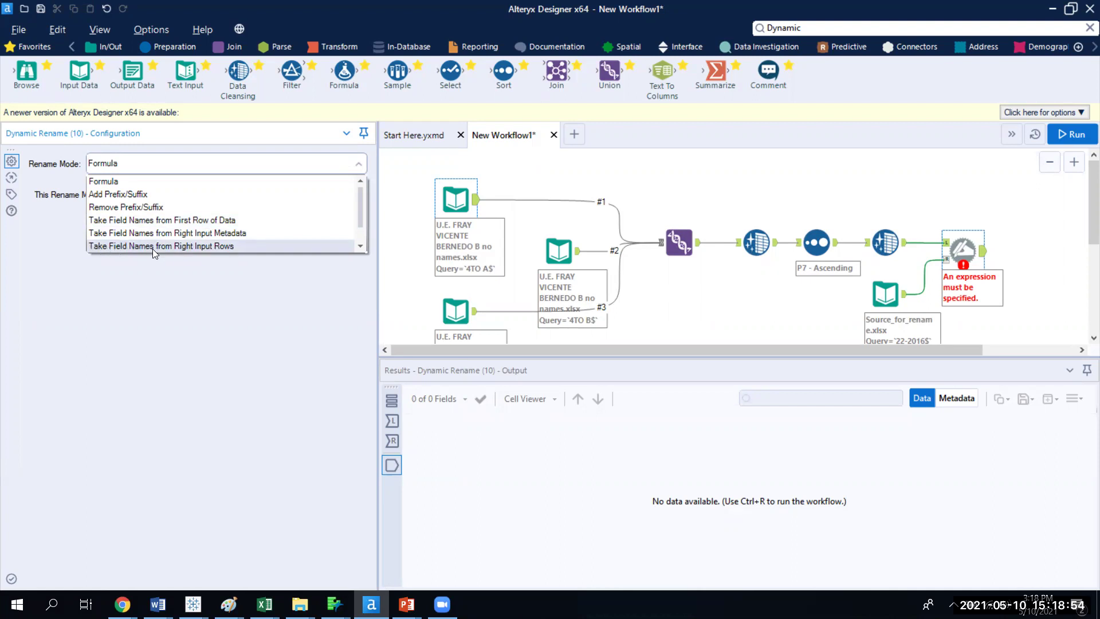
- Choose 'Take Field Names from Right Input Rows' and keep positional matching for old field names
left_click(205, 245)
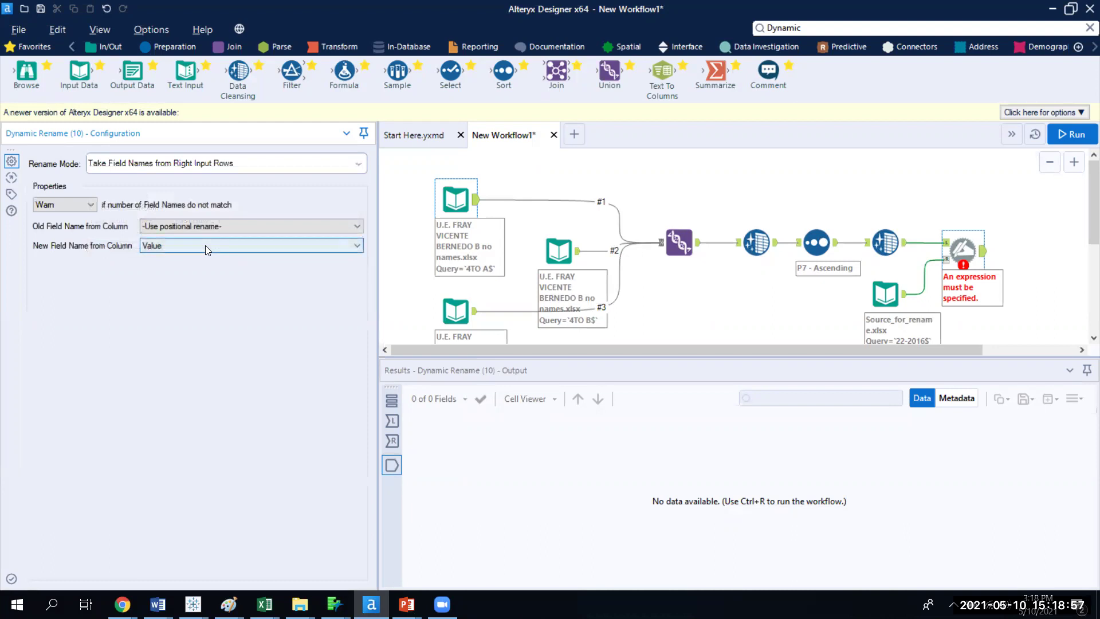
left_click(167, 227)
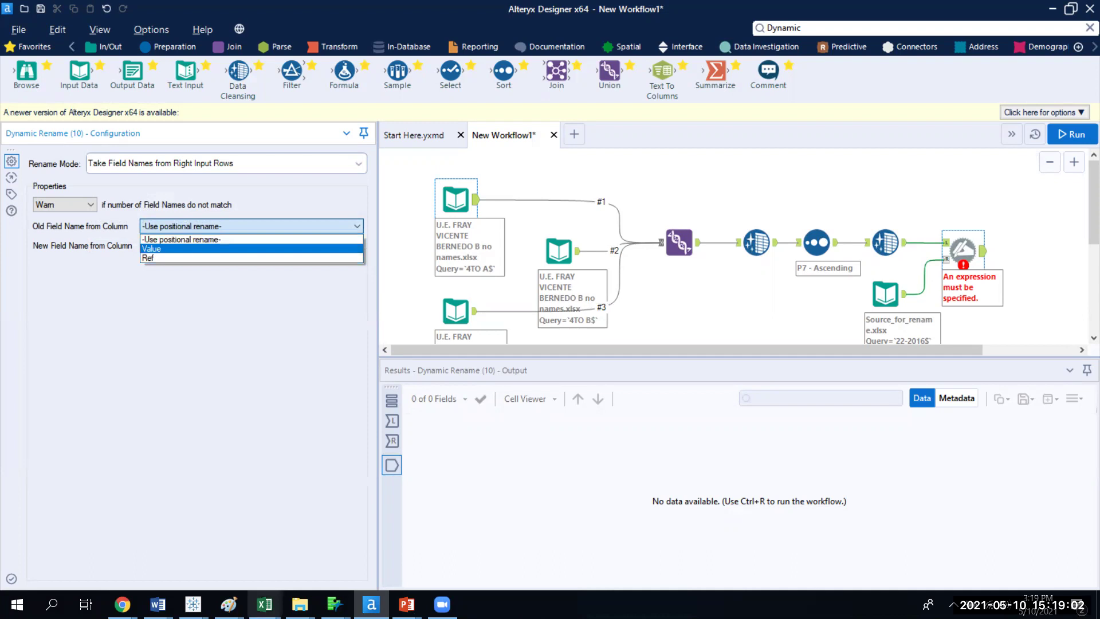
left_click(172, 249)
mouse_move(264, 604)
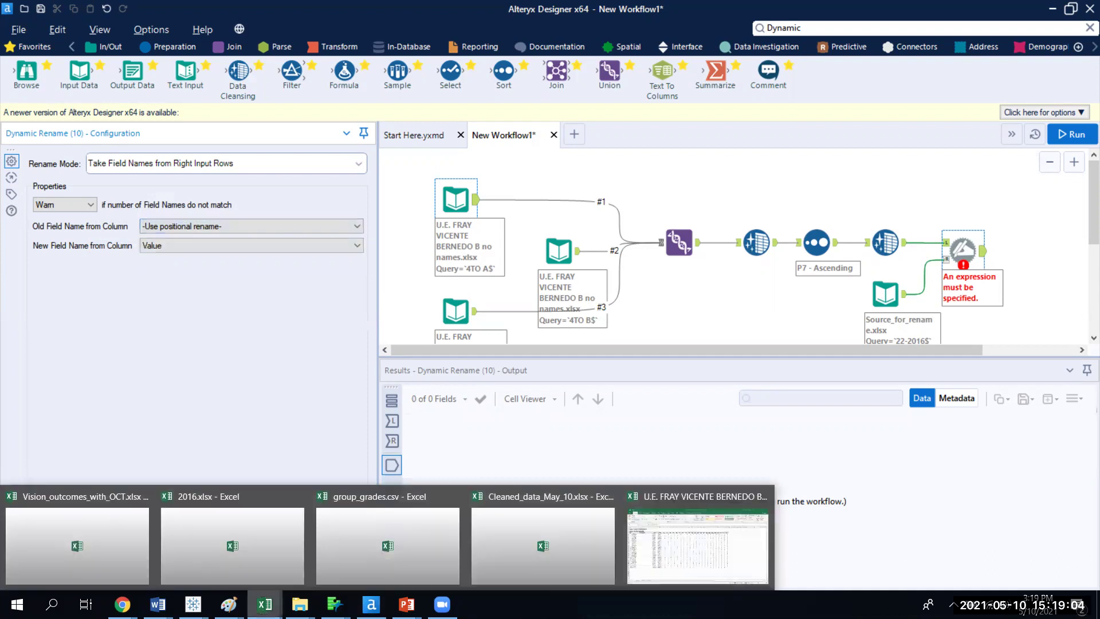
left_click(51, 604)
type("Sou")
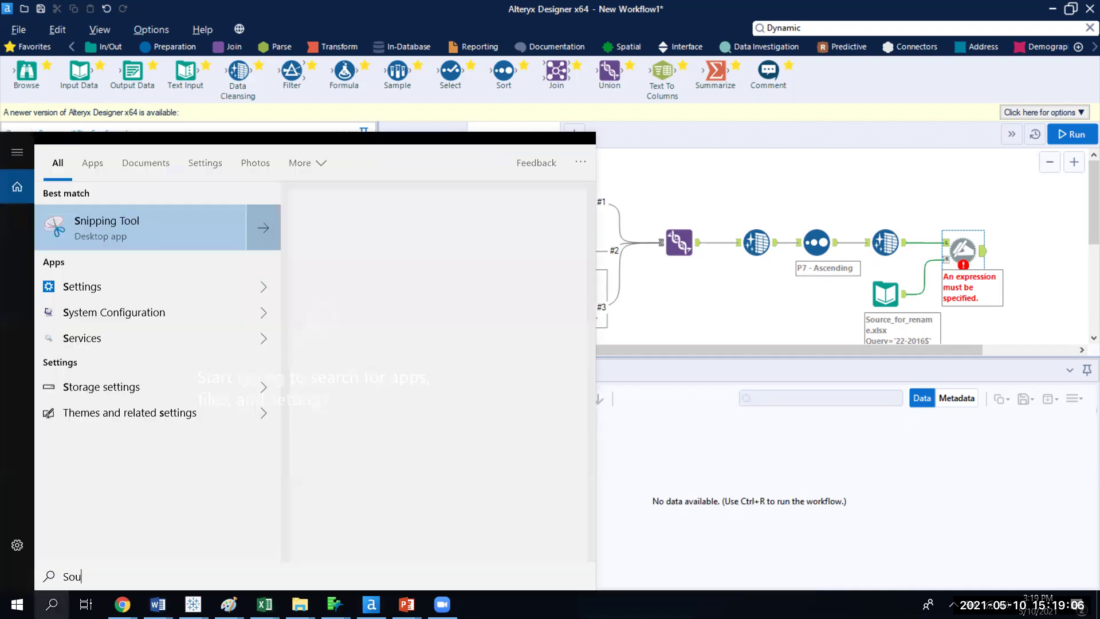
type("rce")
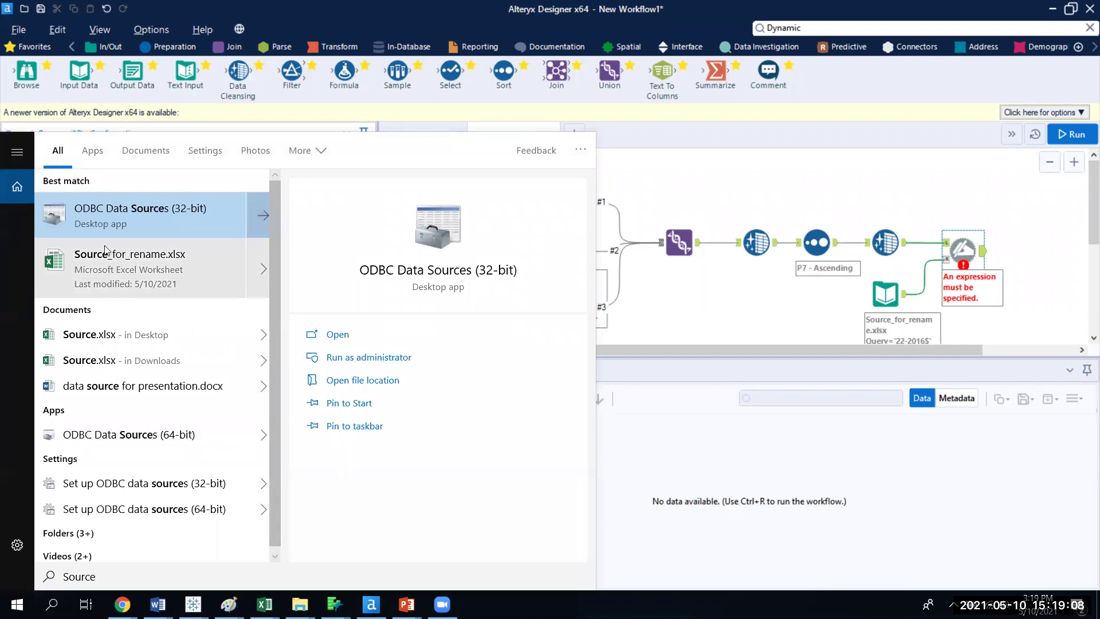
key("Escape")
key("alt+Tab")
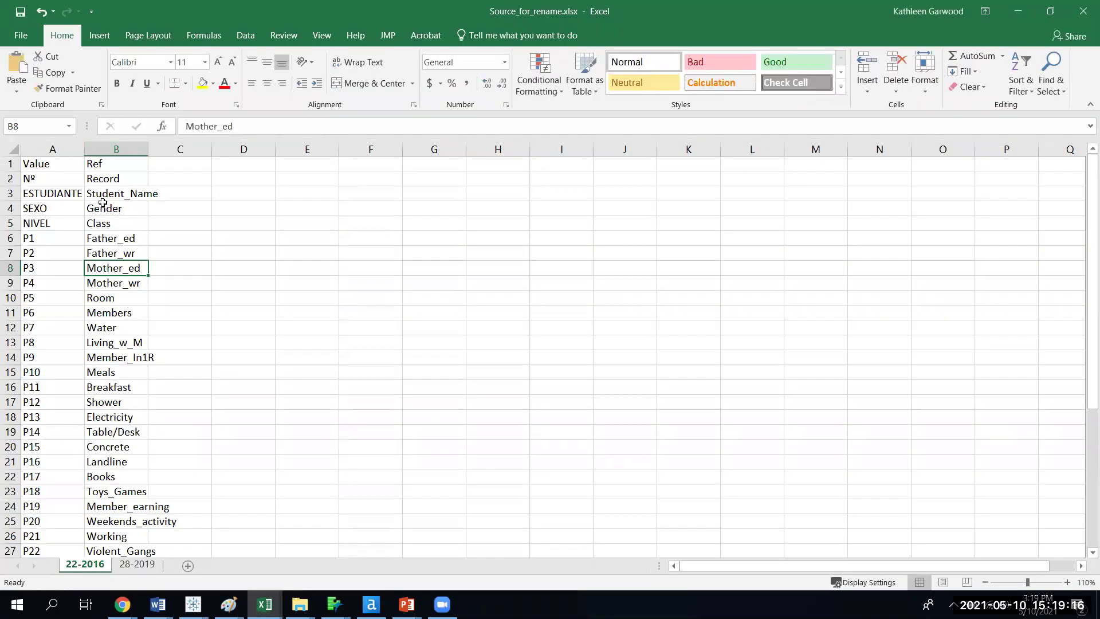
left_click(1024, 13)
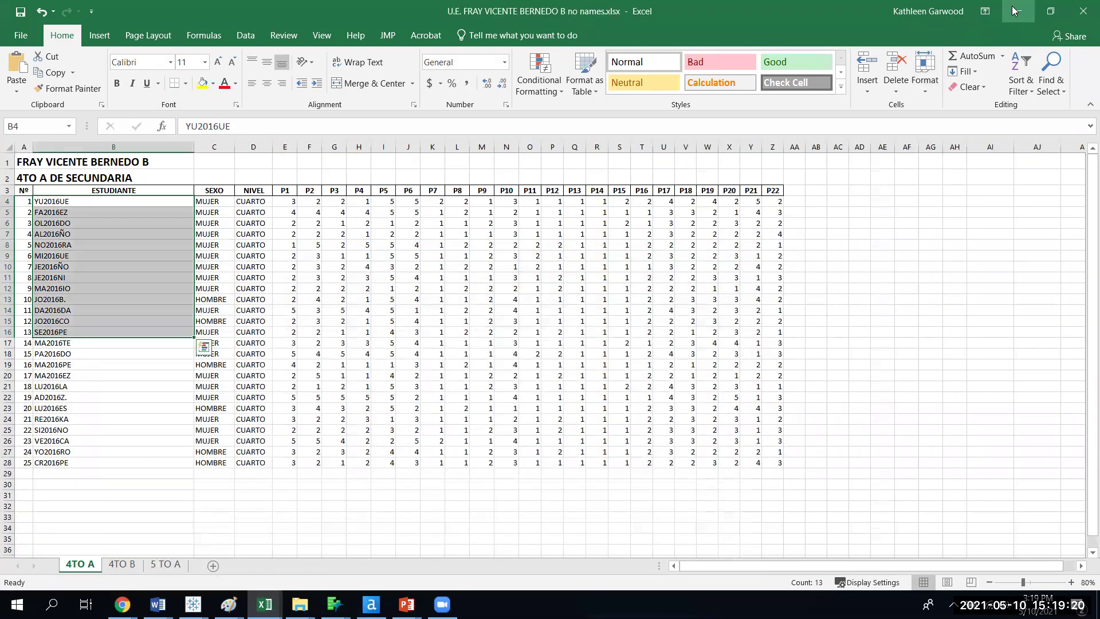
left_click(1016, 11)
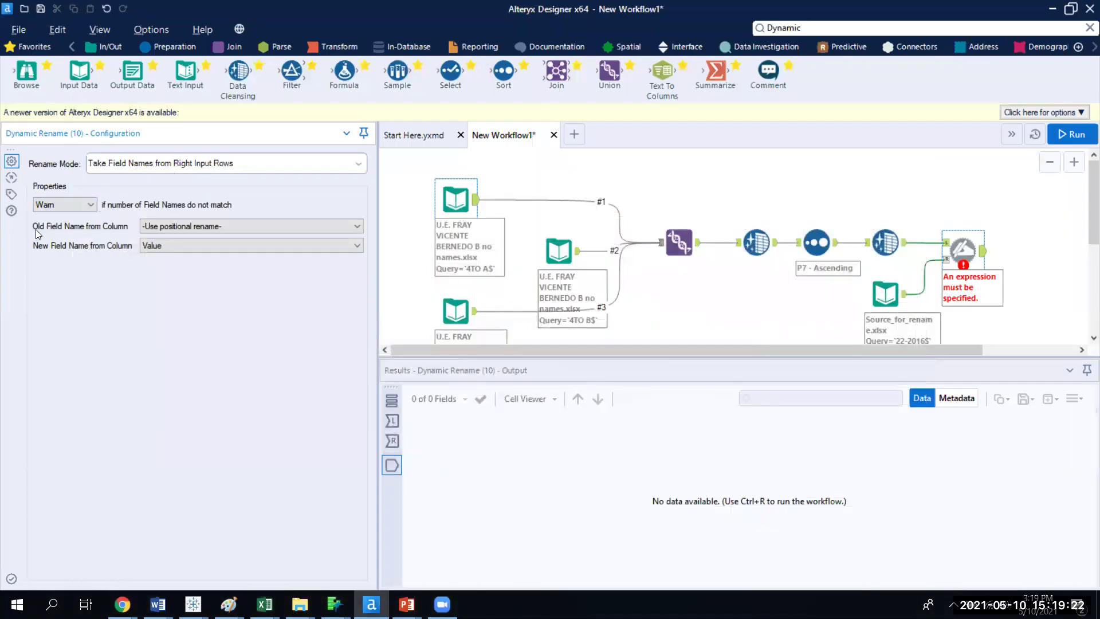
- Try Ref for old field names and Value for new, then check the workbook's columns
left_click(163, 227)
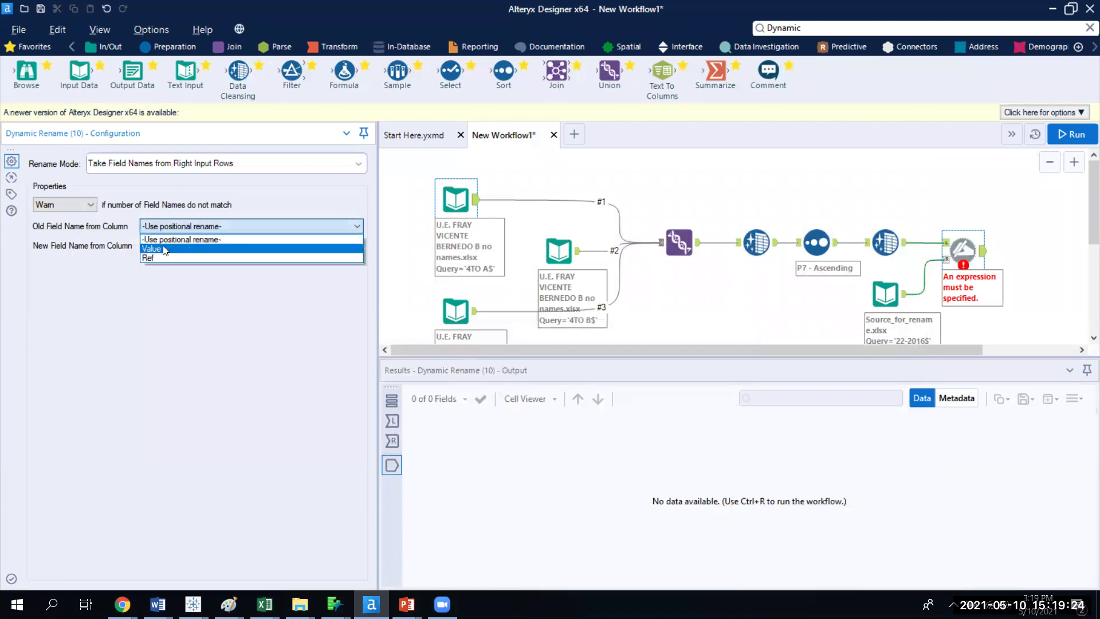
left_click(161, 257)
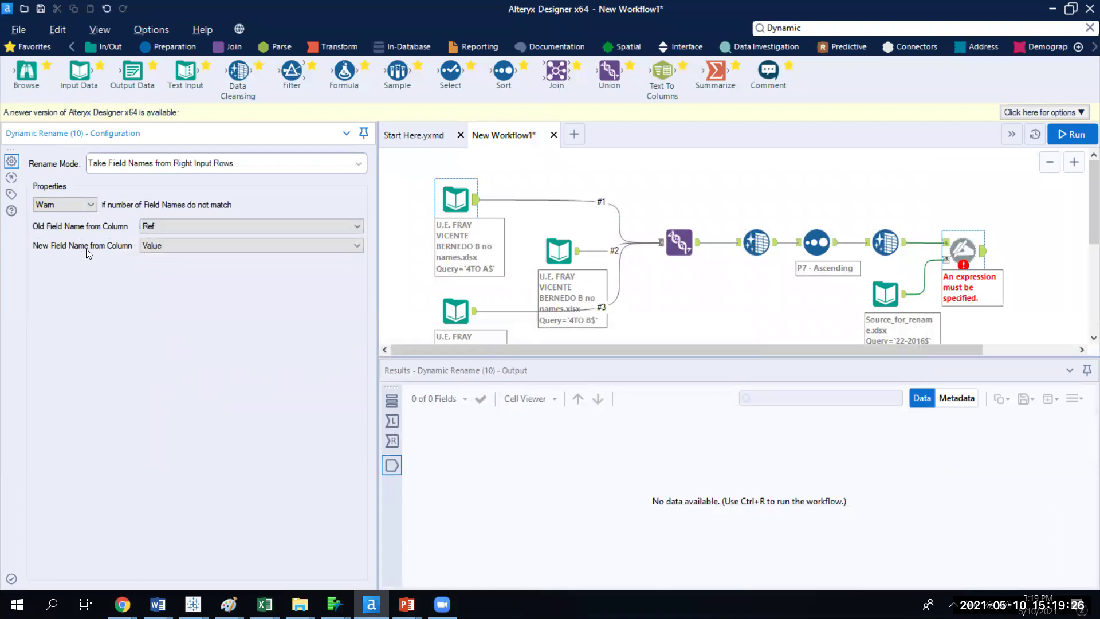
left_click(153, 249)
left_click(155, 256)
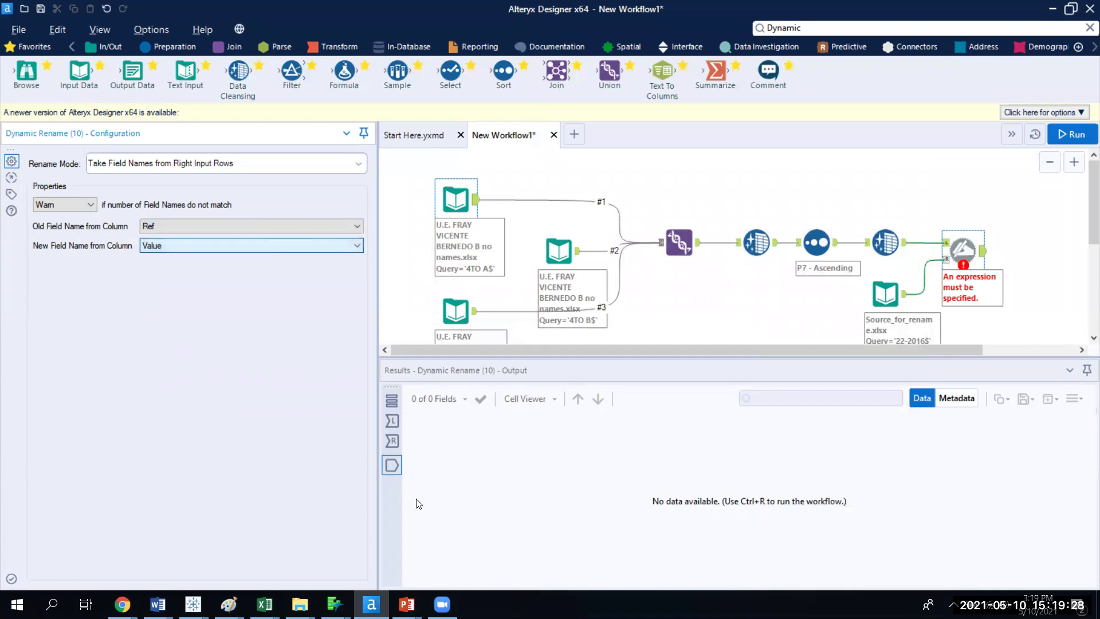
mouse_move(264, 605)
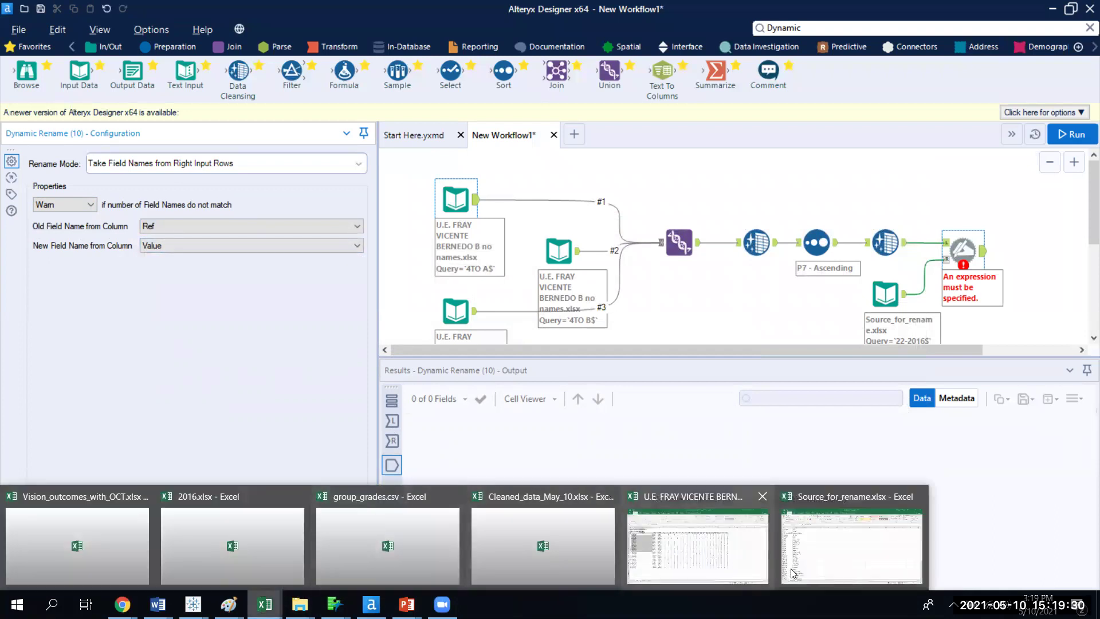
left_click(814, 568)
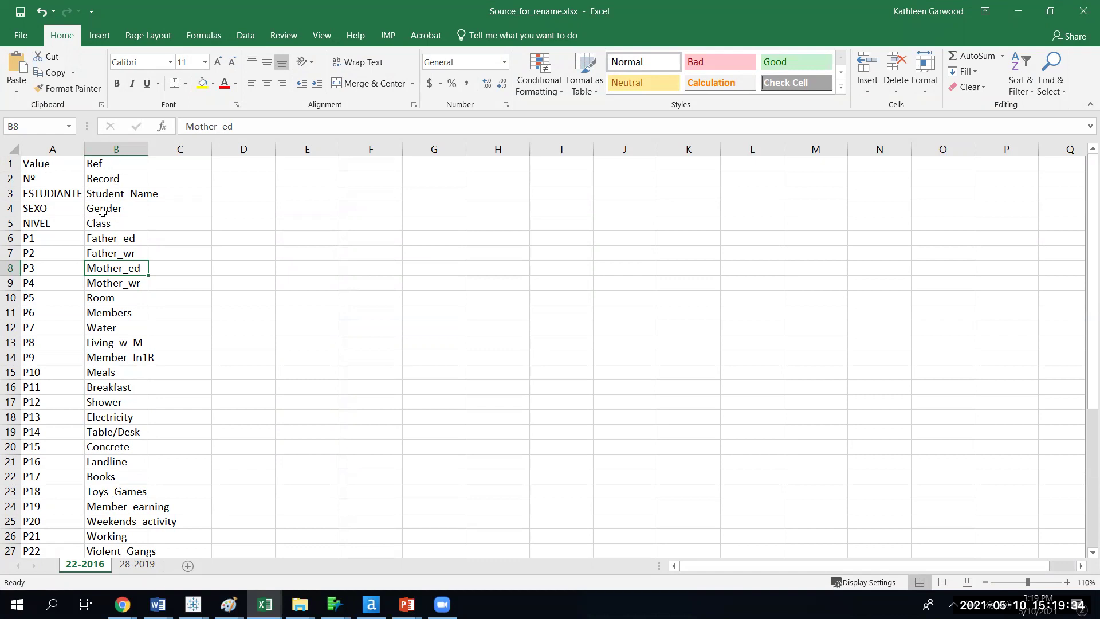
left_click(1019, 23)
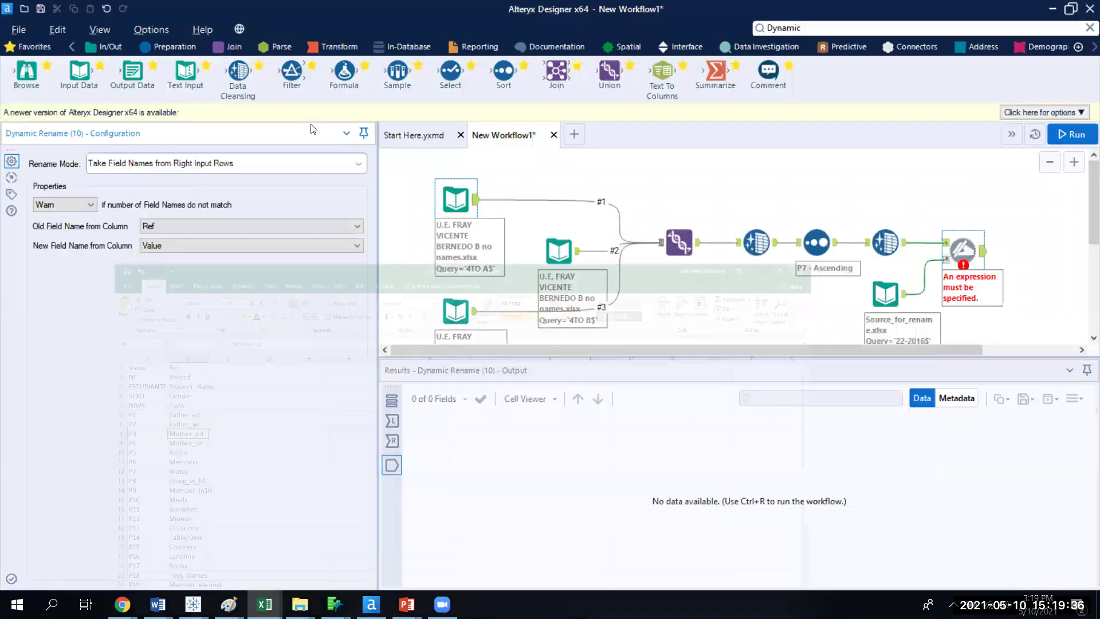
- Set Old Field Name from Column to Value and New Field Name from Column to Ref
left_click(160, 224)
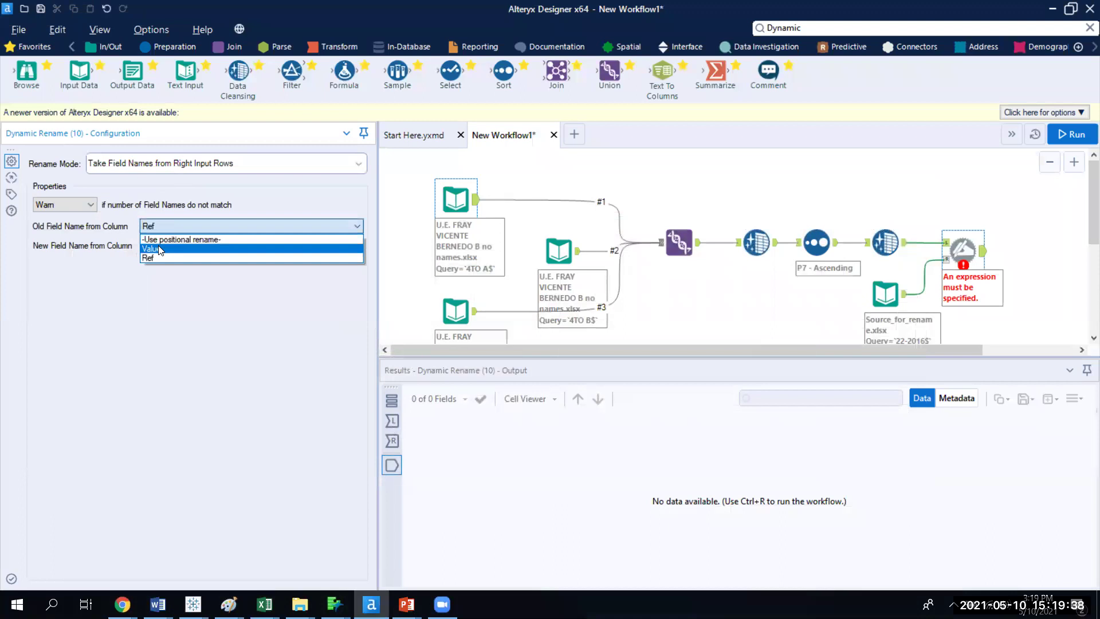
left_click(160, 248)
left_click(160, 245)
left_click(160, 271)
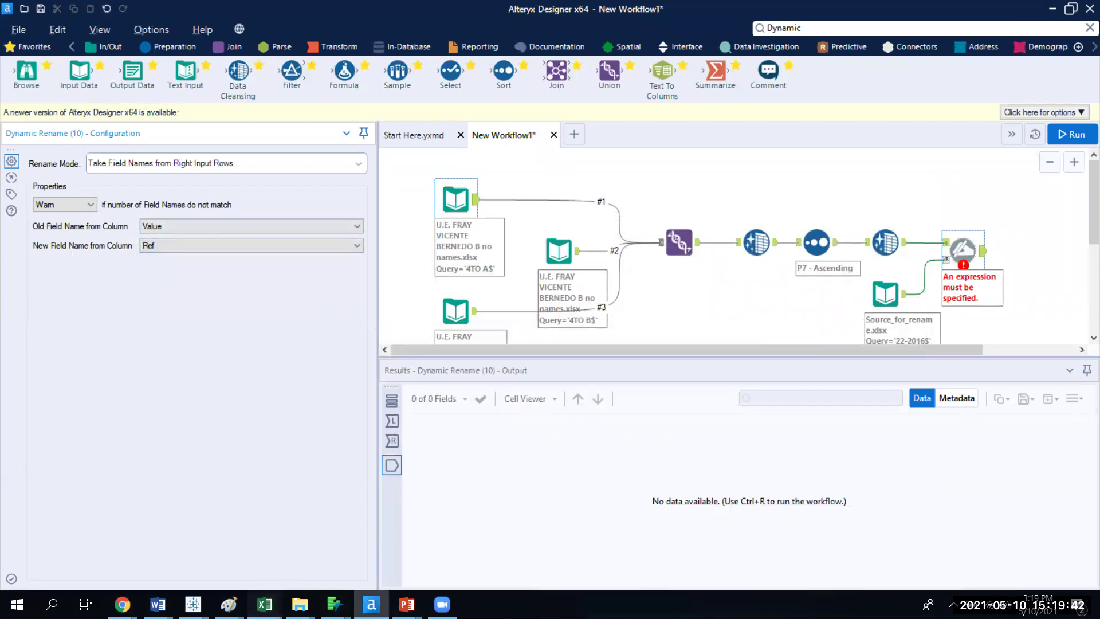
mouse_move(265, 603)
left_click(854, 541)
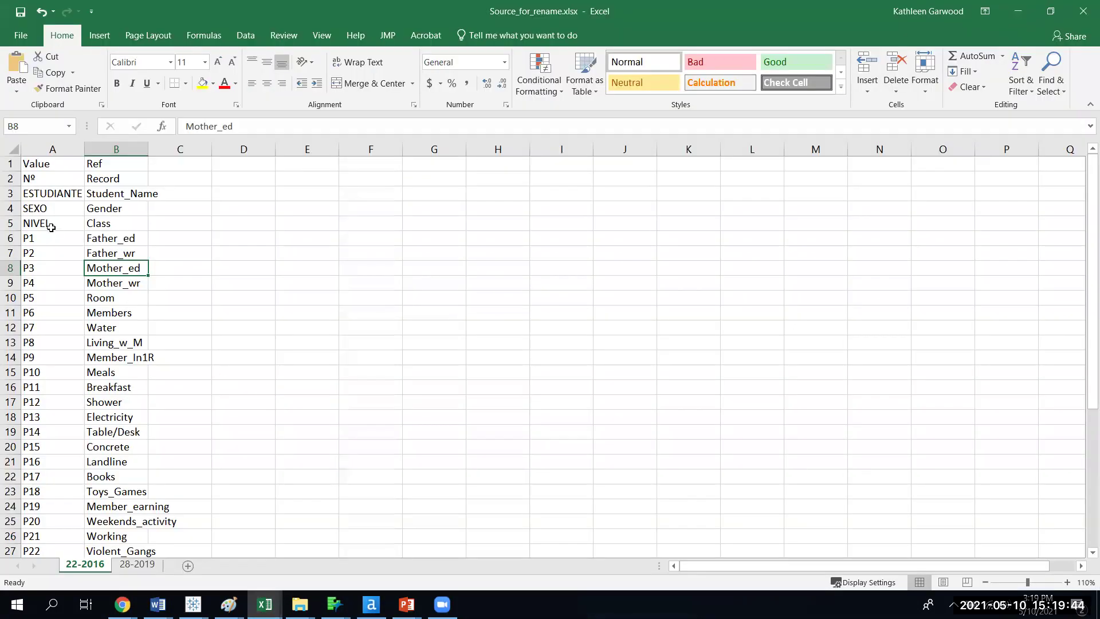
left_click(43, 242)
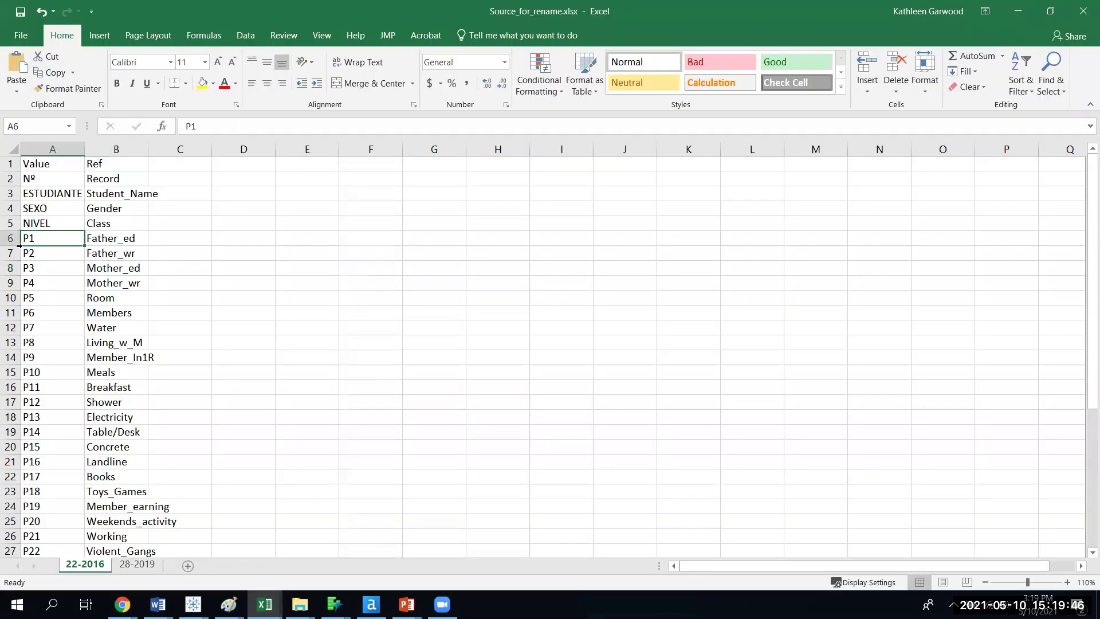
left_click(110, 236)
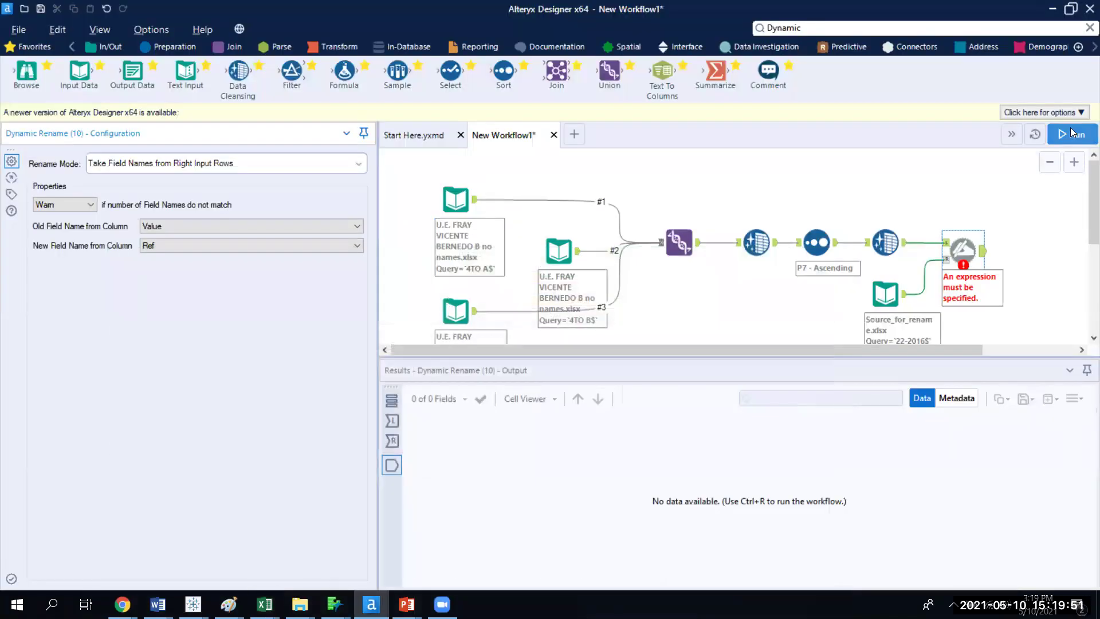
- Run the workflow and check the Data Cleansing output still showing headers like ESTUDIANTE and SEXO
left_click(1070, 132)
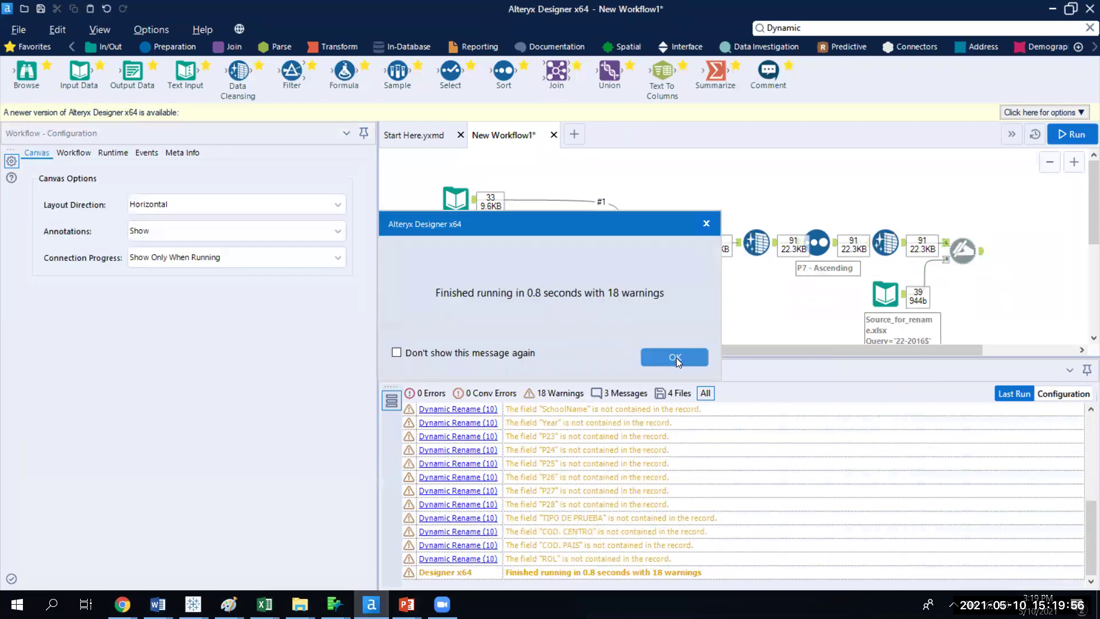
left_click(674, 357)
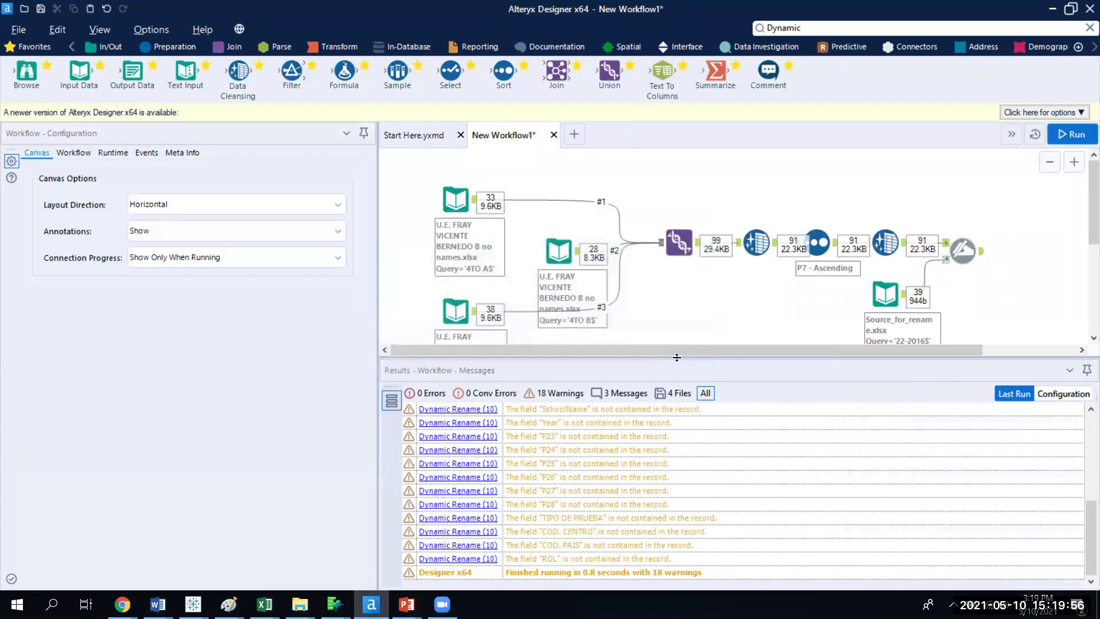
left_click(905, 244)
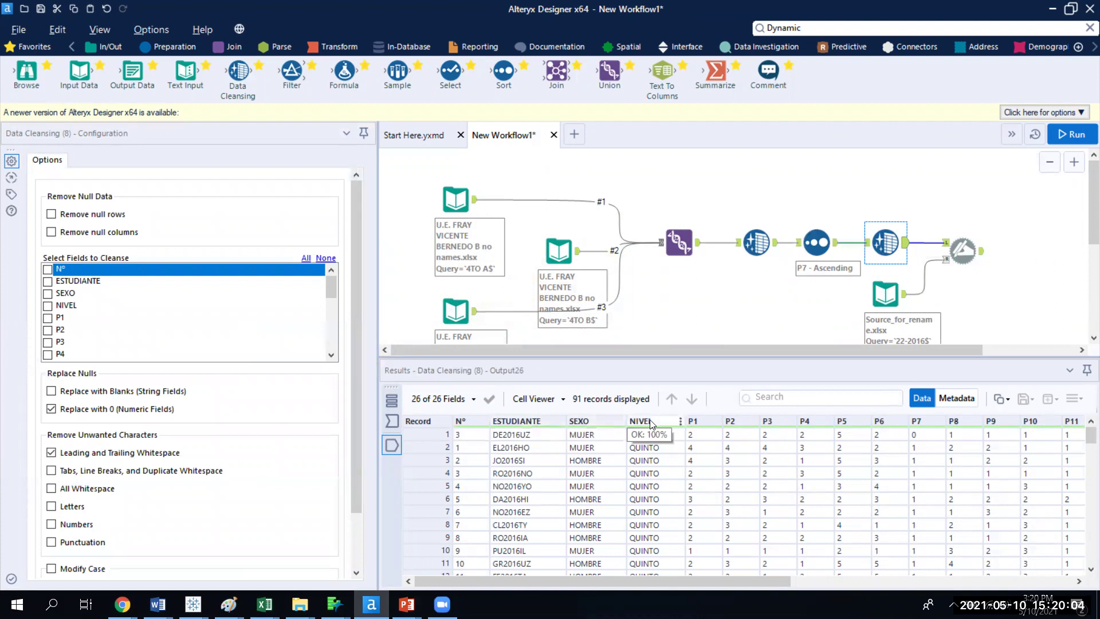
- View the Dynamic Rename results: 91 records with headers Student_Name, Gender, Class, Father_ed
left_click(977, 255)
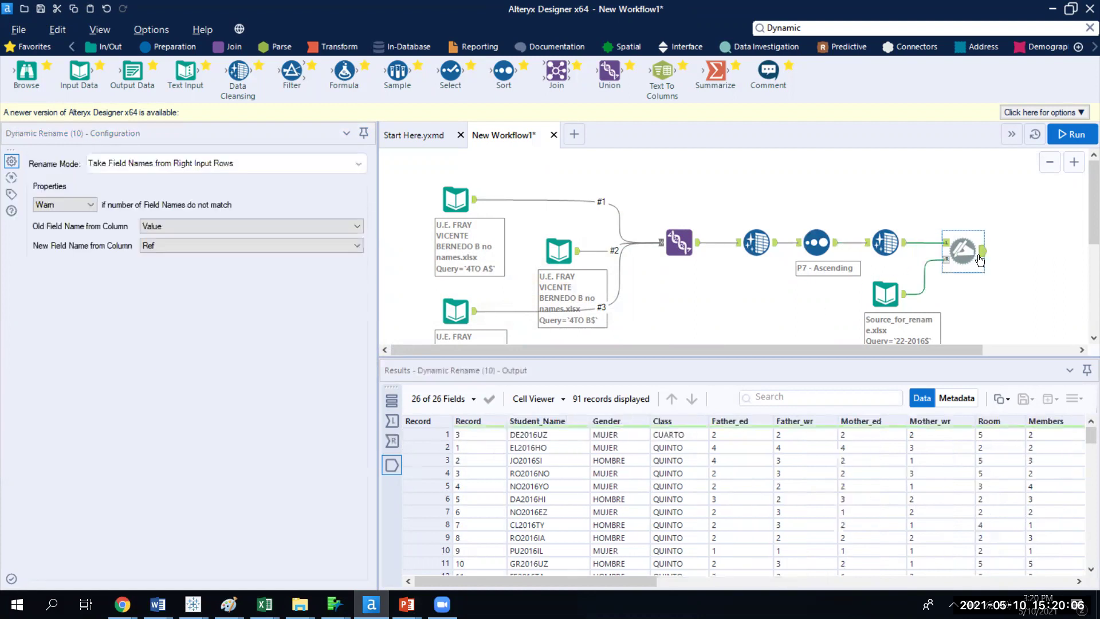